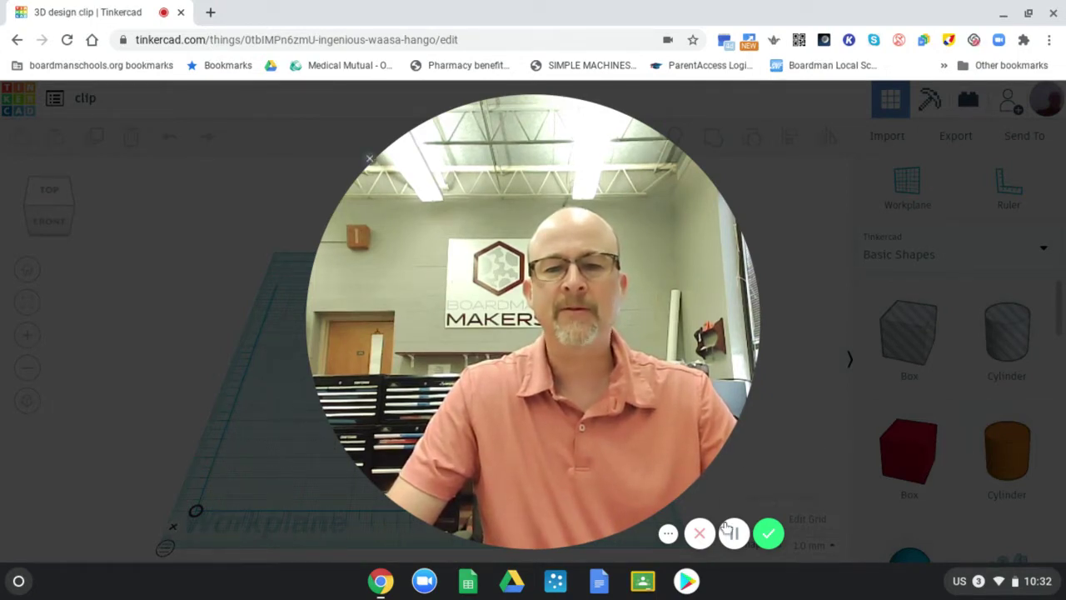
{"action": "mouse_move", "coordinate": [524, 531]}
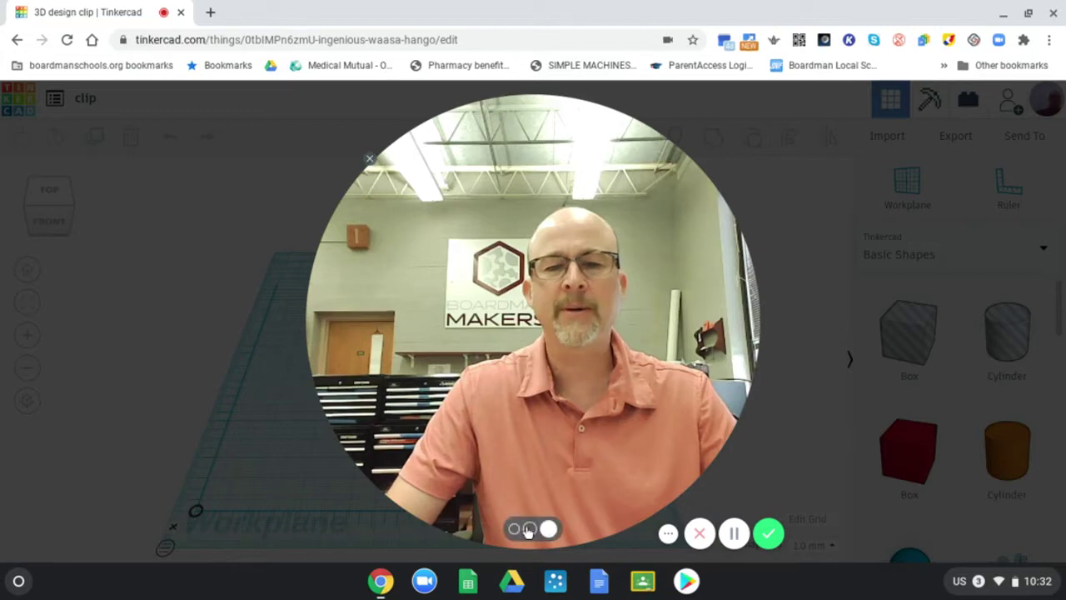
{"action": "left_click", "coordinate": [514, 529]}
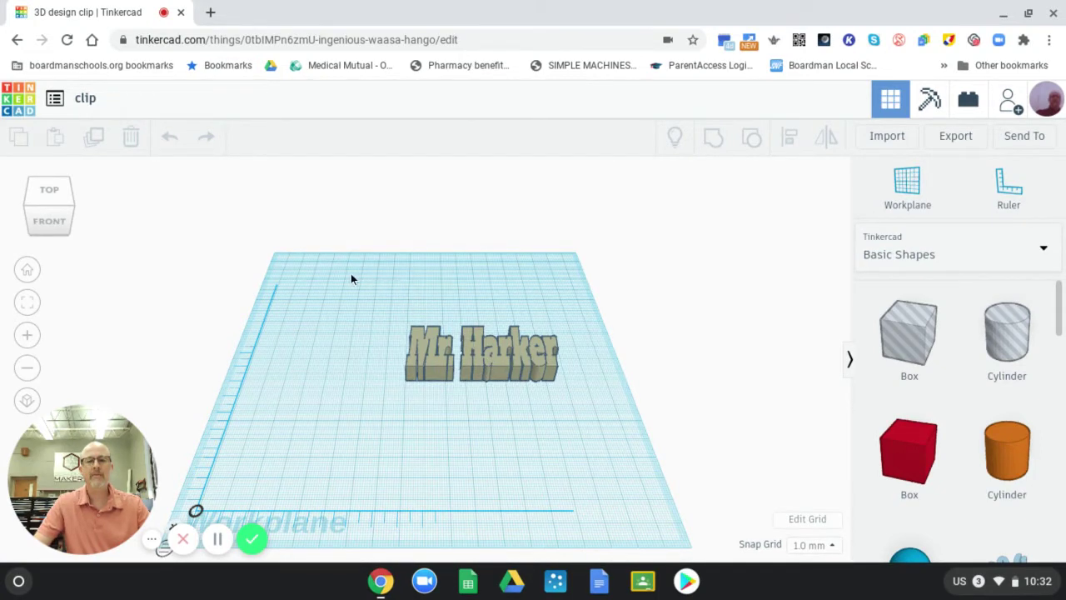
Move the 3D name text to the far-left corner of the workplane and deselect it.
{"action": "left_click_drag", "start_coordinate": [483, 354], "coordinate": [332, 267]}
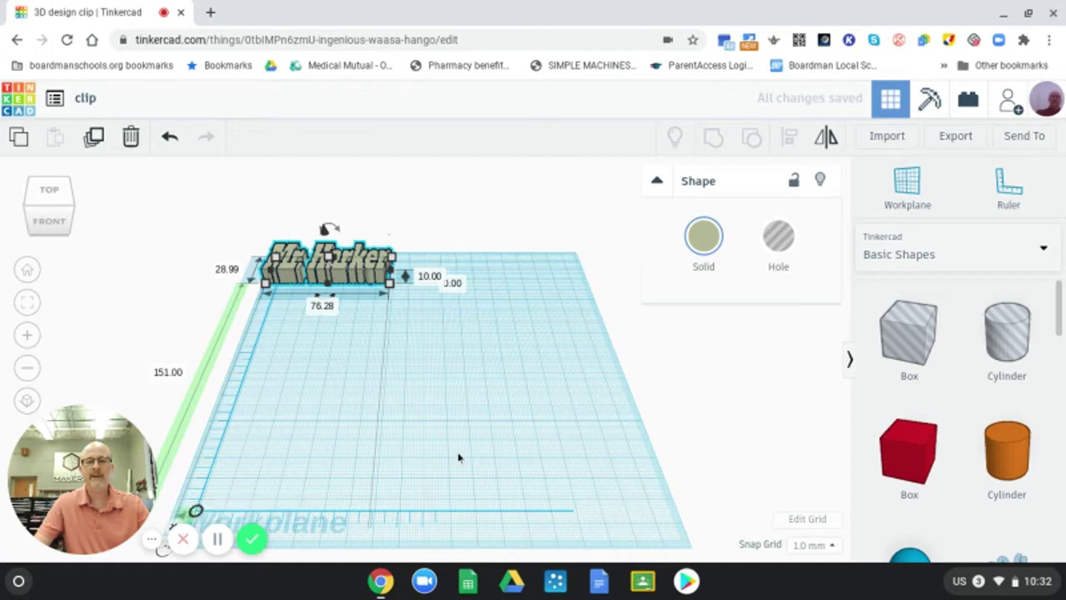
{"action": "left_click", "coordinate": [654, 376]}
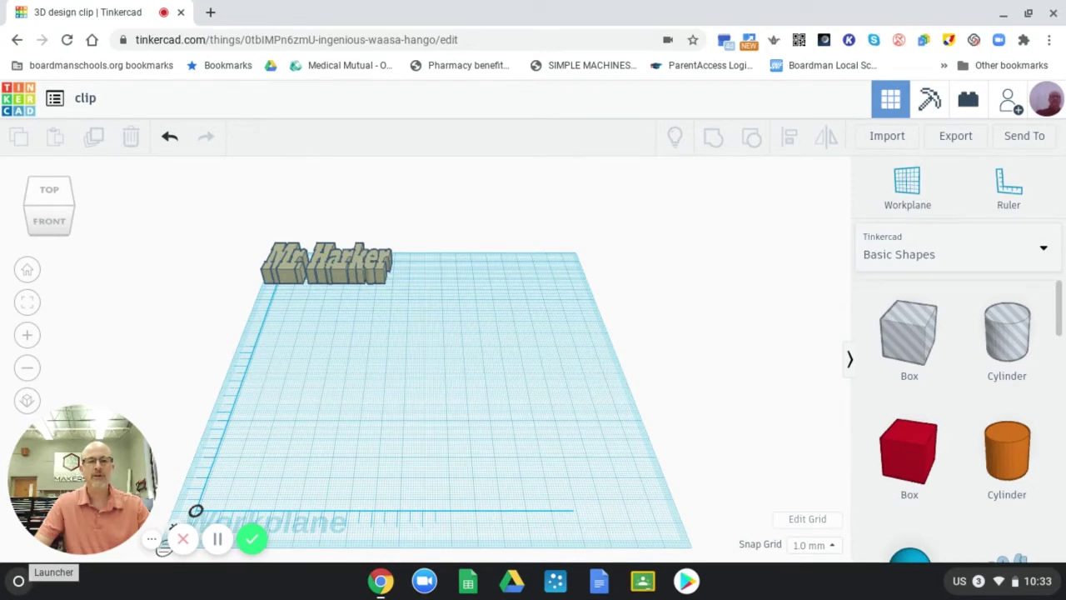
Open the Chrome Web Store from the full list of installed apps.
{"action": "left_click", "coordinate": [18, 581]}
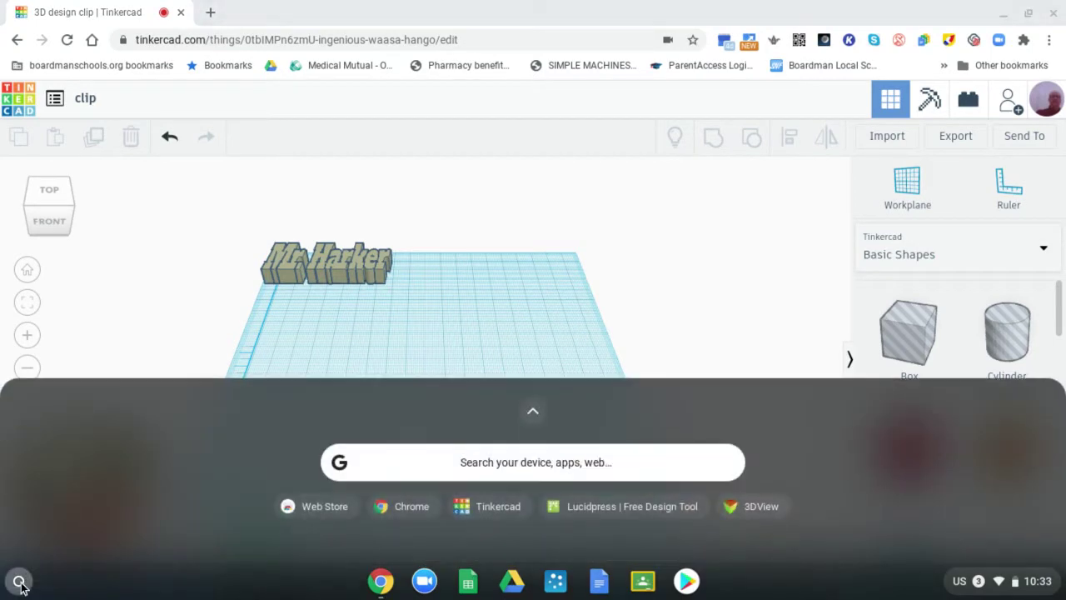
{"action": "left_click", "coordinate": [534, 414]}
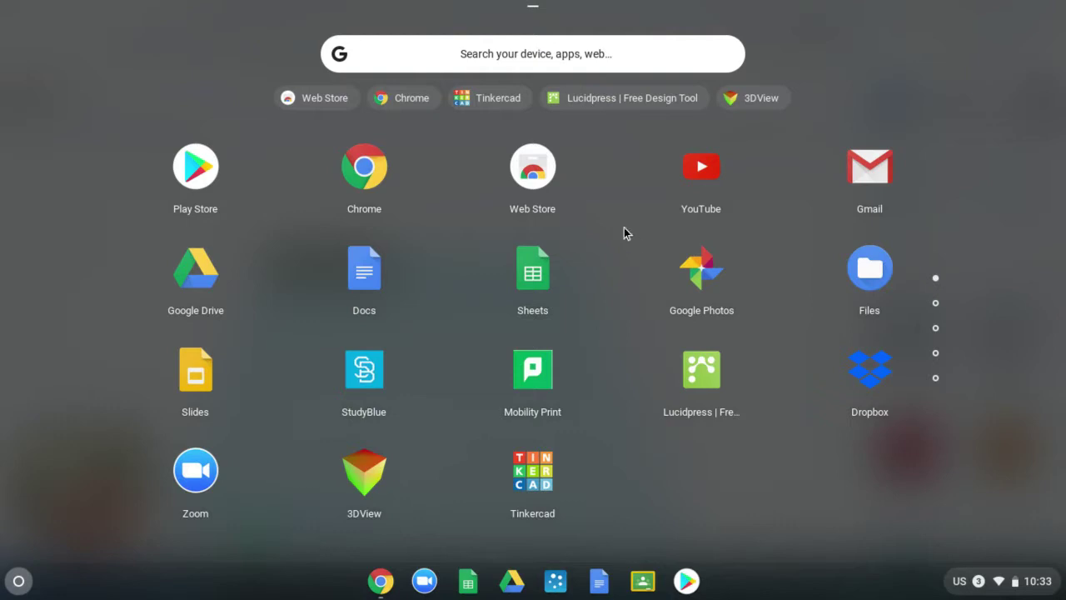
{"action": "left_click", "coordinate": [532, 179]}
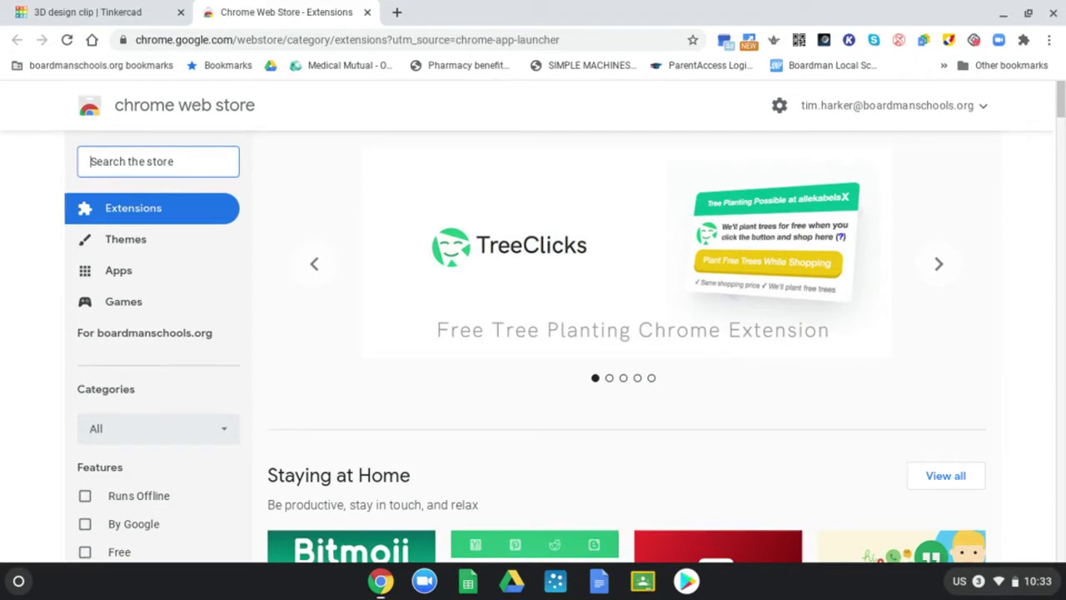
Search the Chrome Web Store for "file converter".
{"action": "type", "text": "file "}
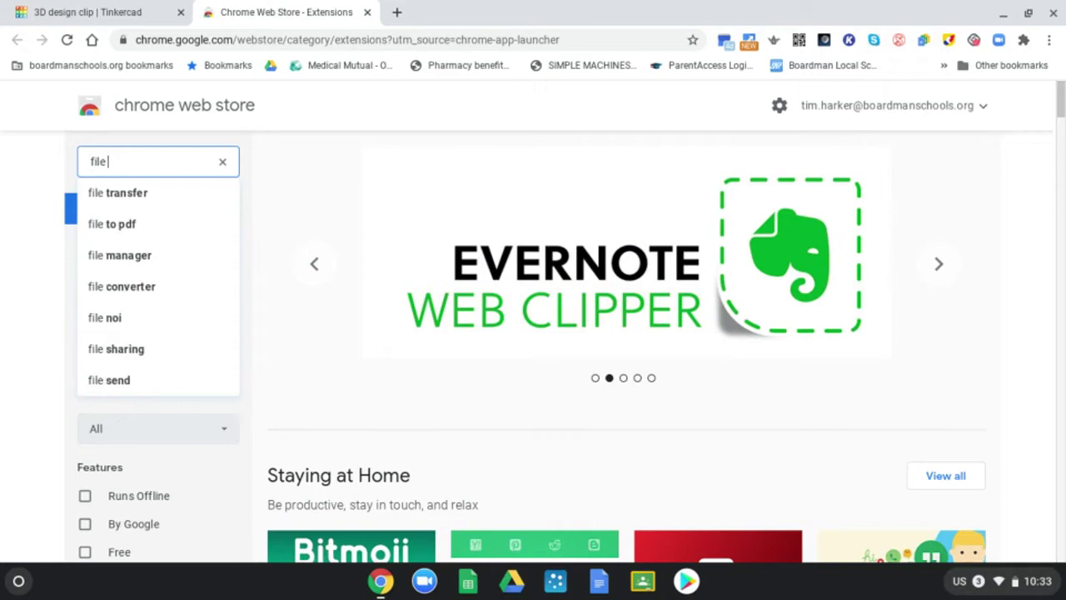
{"action": "type", "text": "co"}
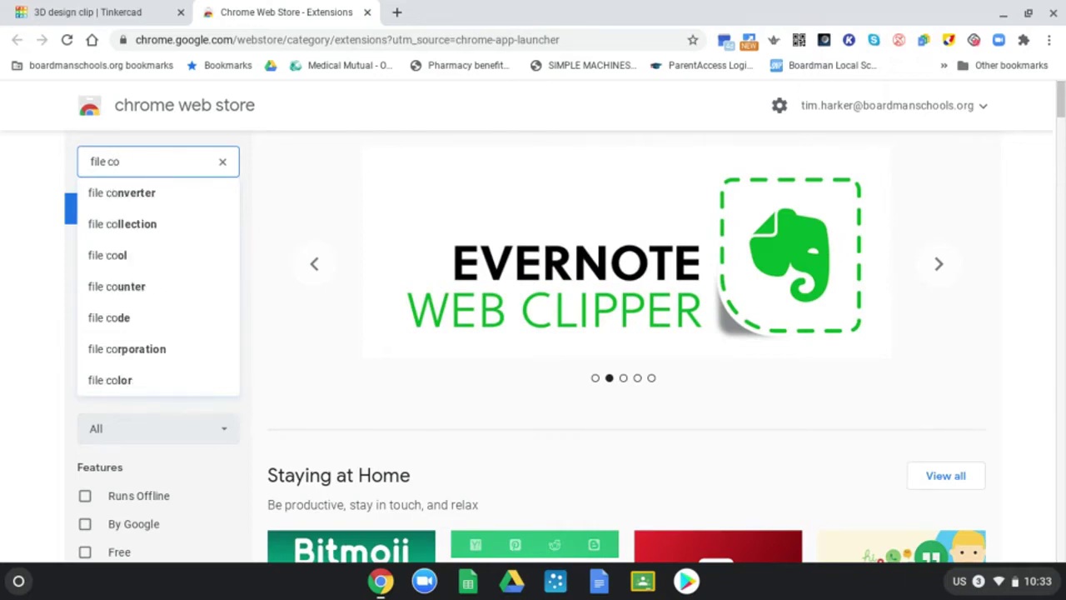
{"action": "type", "text": "nverter"}
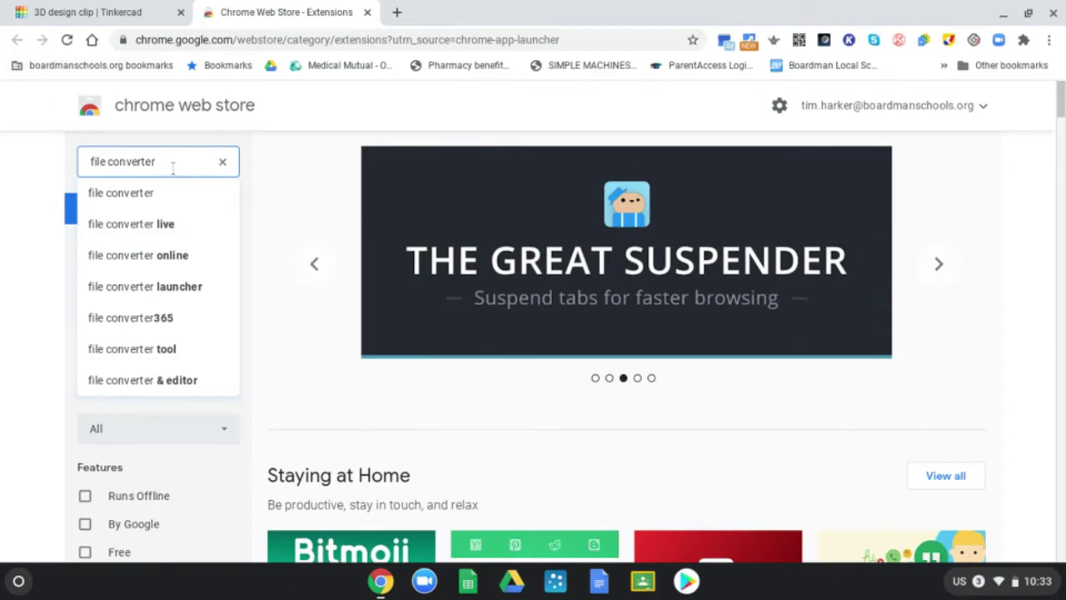
{"action": "key", "text": "Return"}
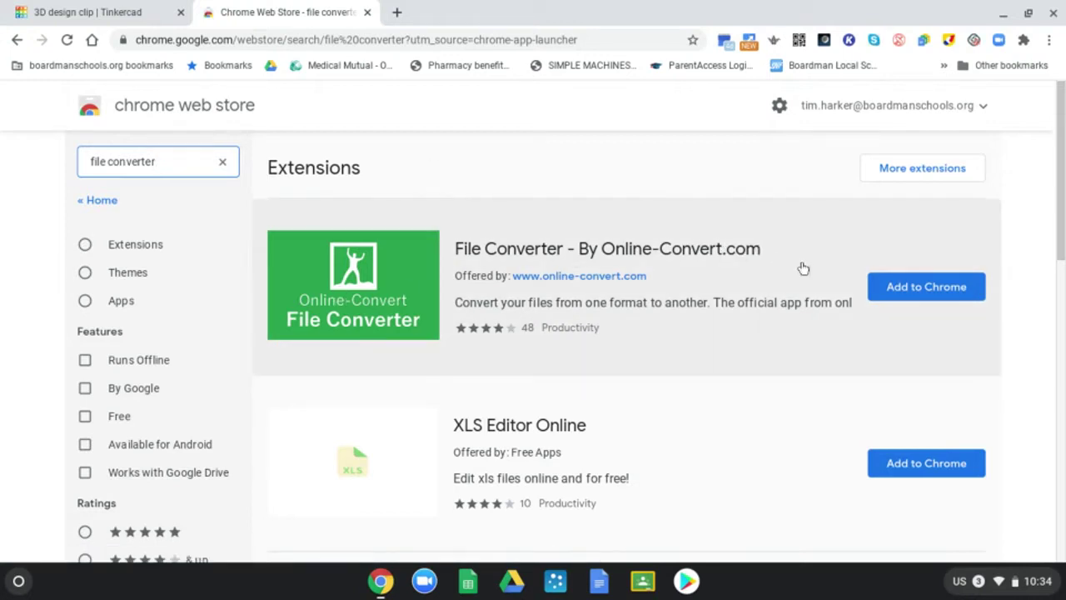
Add the "File Converter - By Online-Convert.com" extension to Chrome and close the web store page.
{"action": "left_click", "coordinate": [918, 292]}
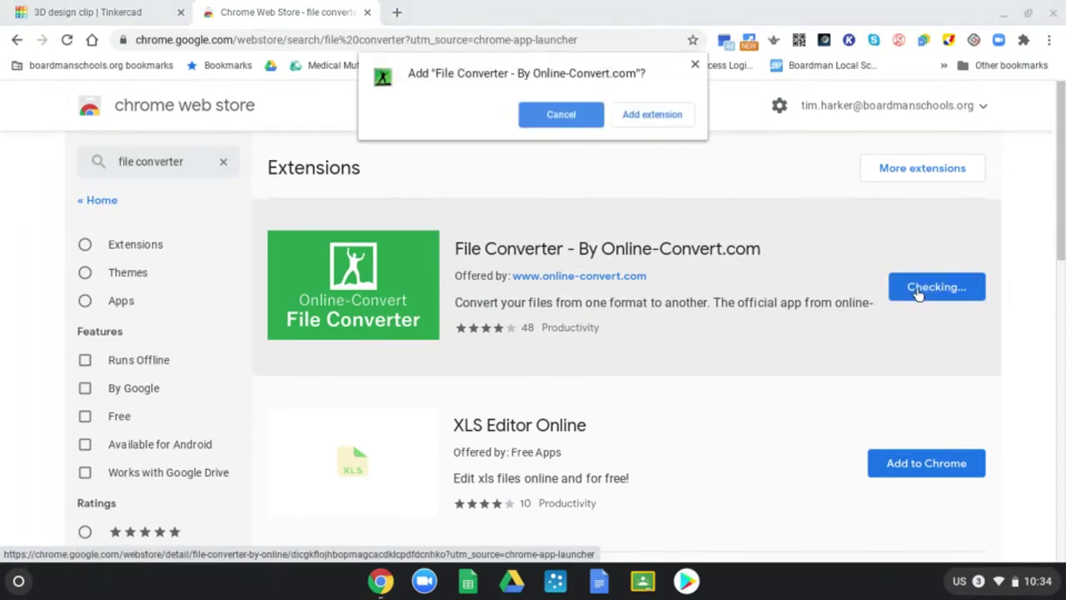
{"action": "left_click", "coordinate": [652, 114]}
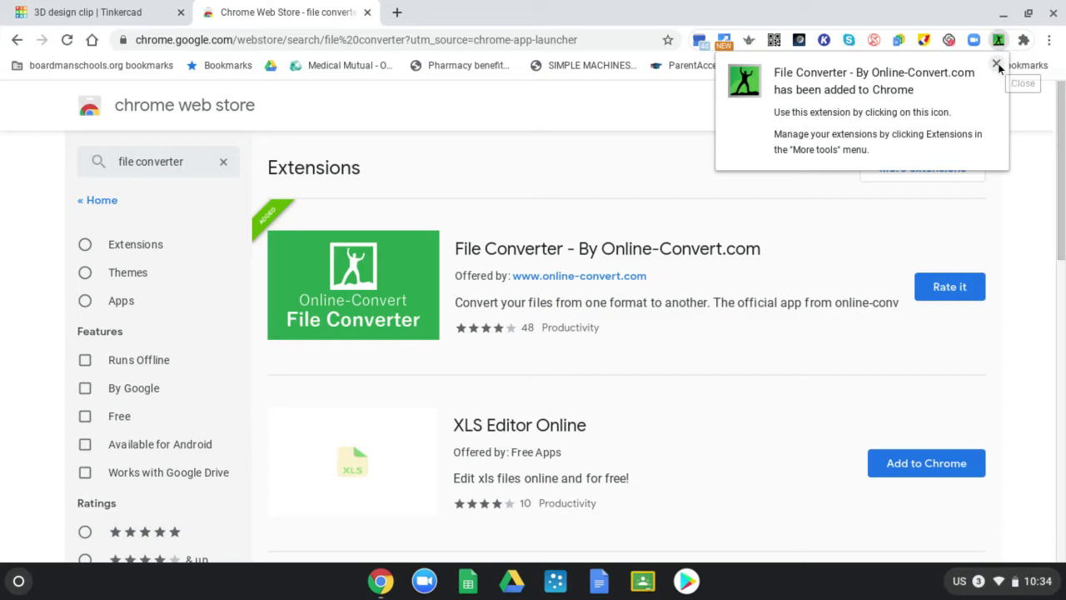
{"action": "left_click", "coordinate": [996, 64]}
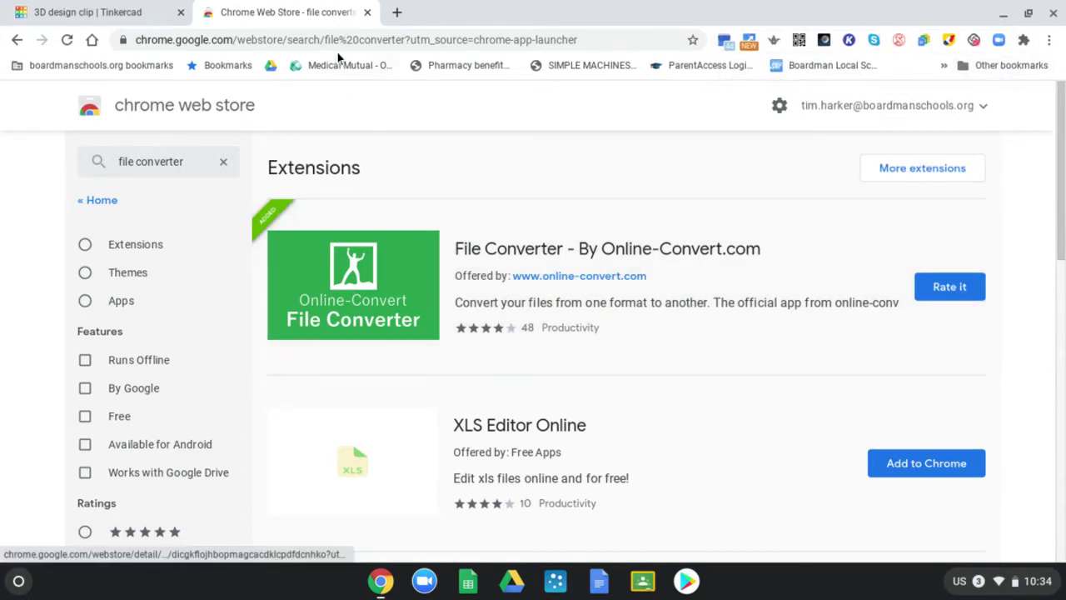
{"action": "left_click", "coordinate": [367, 12]}
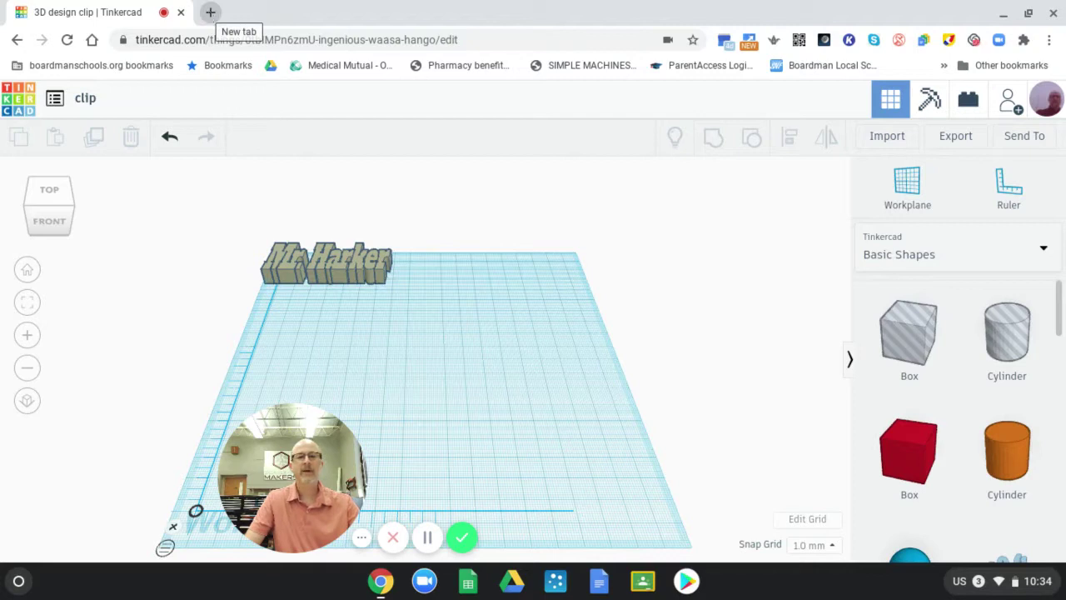
Search Google Images for "sax clipart black" on a new browser page.
{"action": "left_click", "coordinate": [210, 13]}
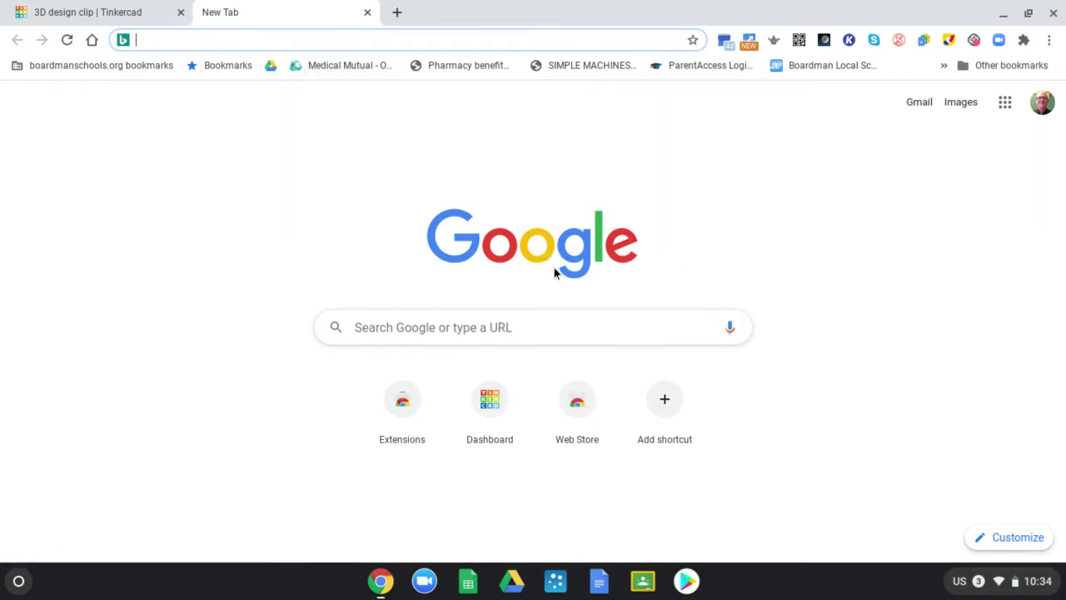
{"action": "left_click", "coordinate": [966, 105]}
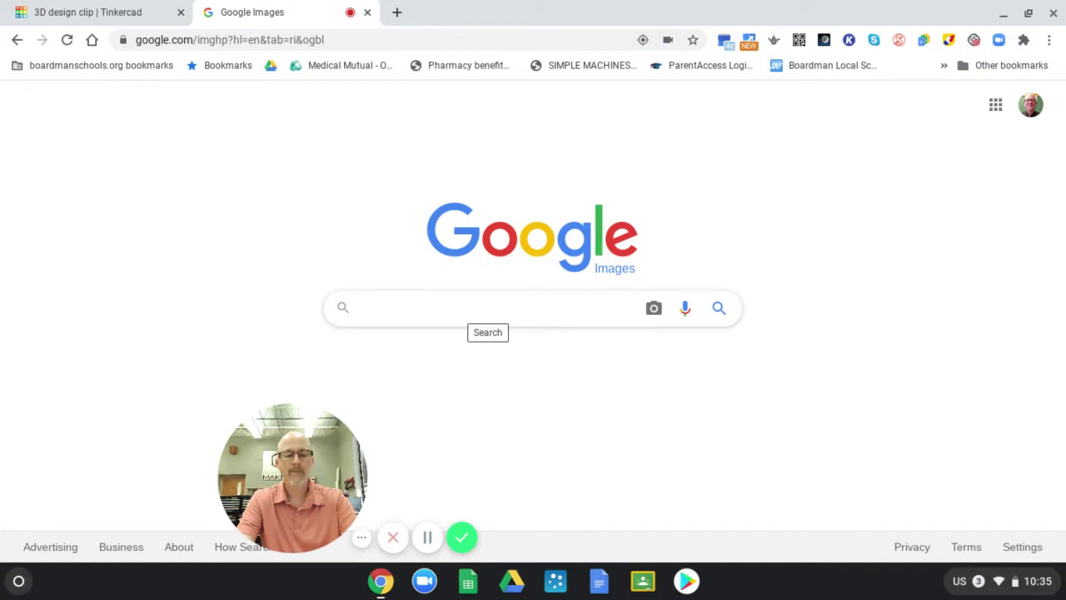
{"action": "type", "text": "sax"}
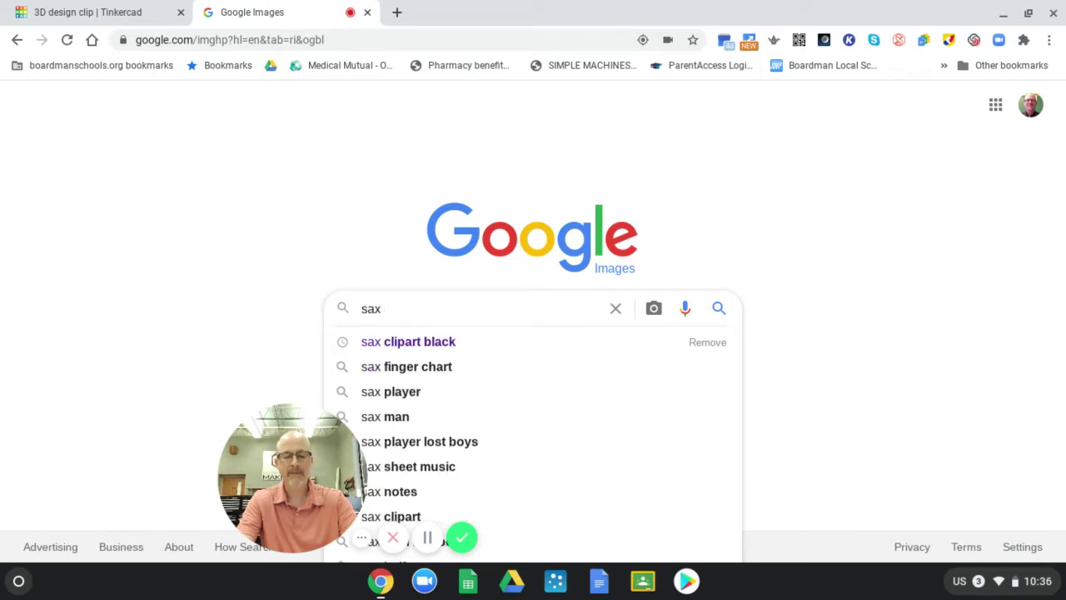
{"action": "type", "text": " cl"}
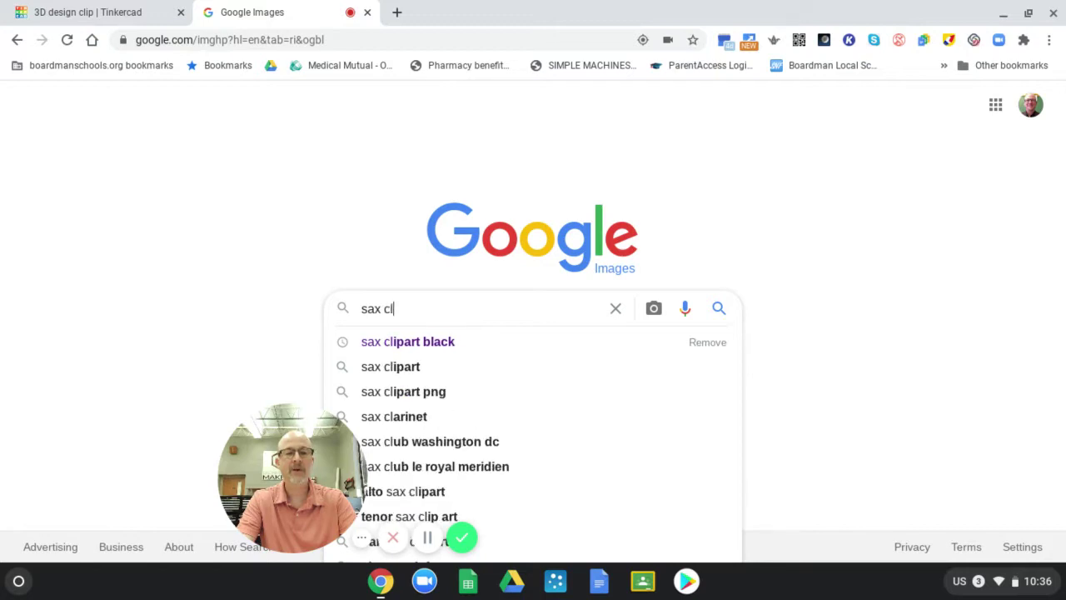
{"action": "type", "text": "ipart "}
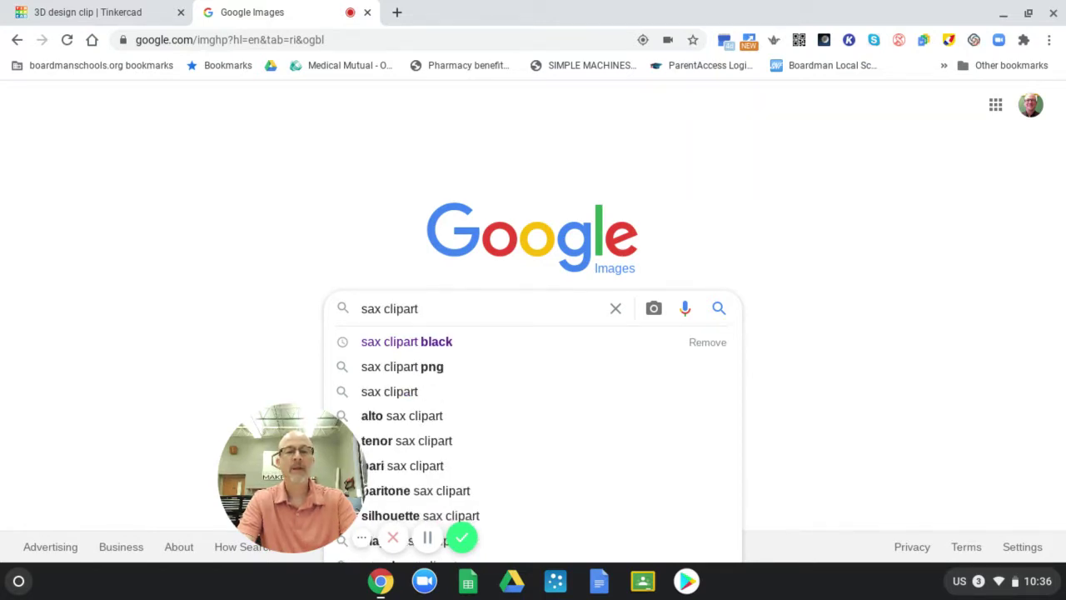
{"action": "type", "text": "black"}
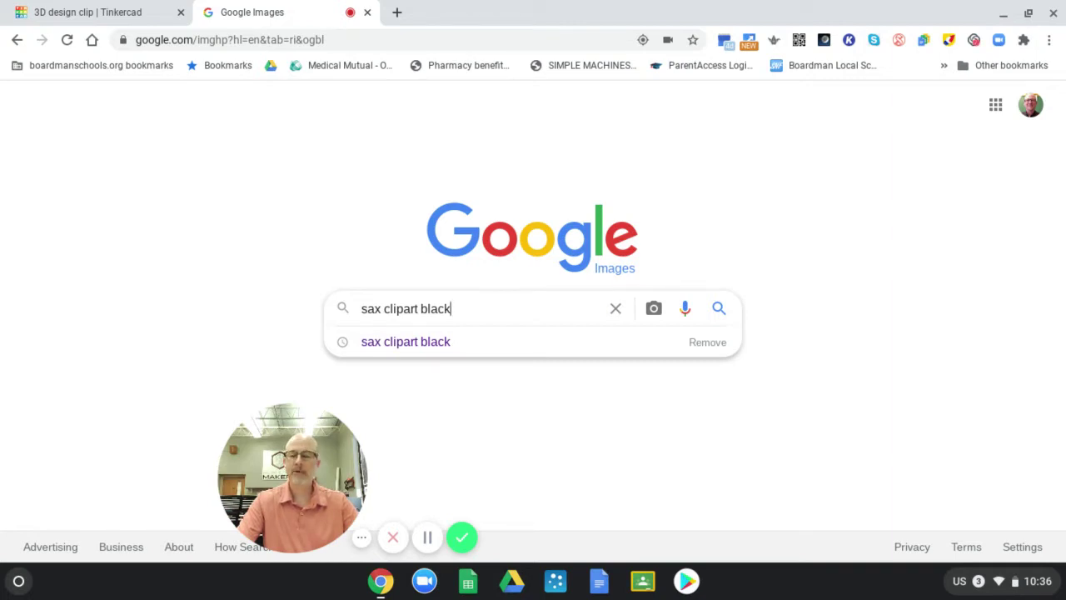
{"action": "key", "text": "Return"}
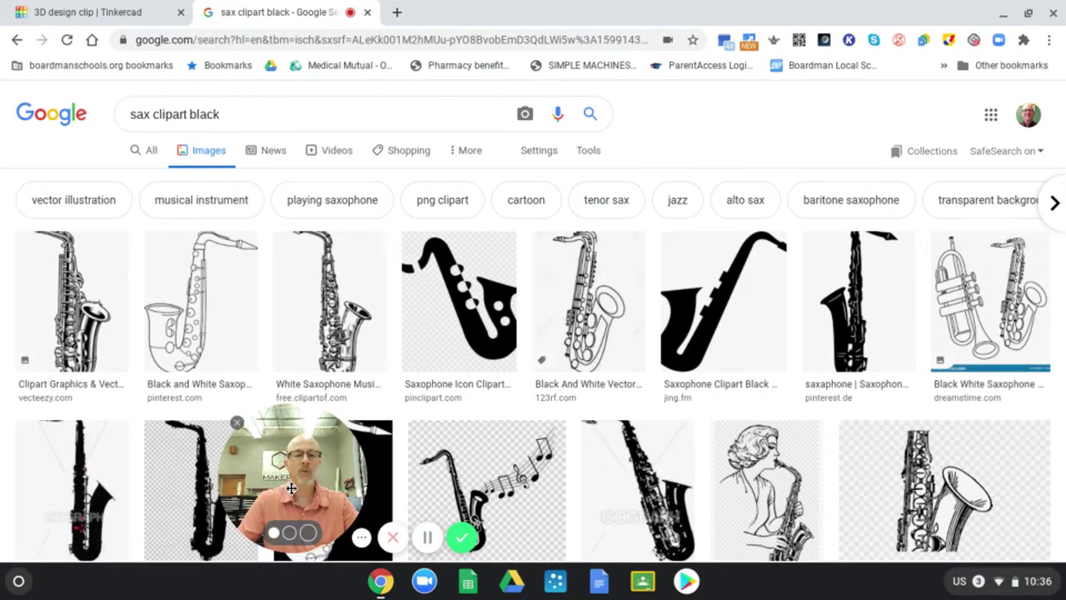
Browse the saxophone results and preview the solid black silhouette from nextpng.com.
{"action": "left_click_drag", "start_coordinate": [291, 488], "coordinate": [102, 468]}
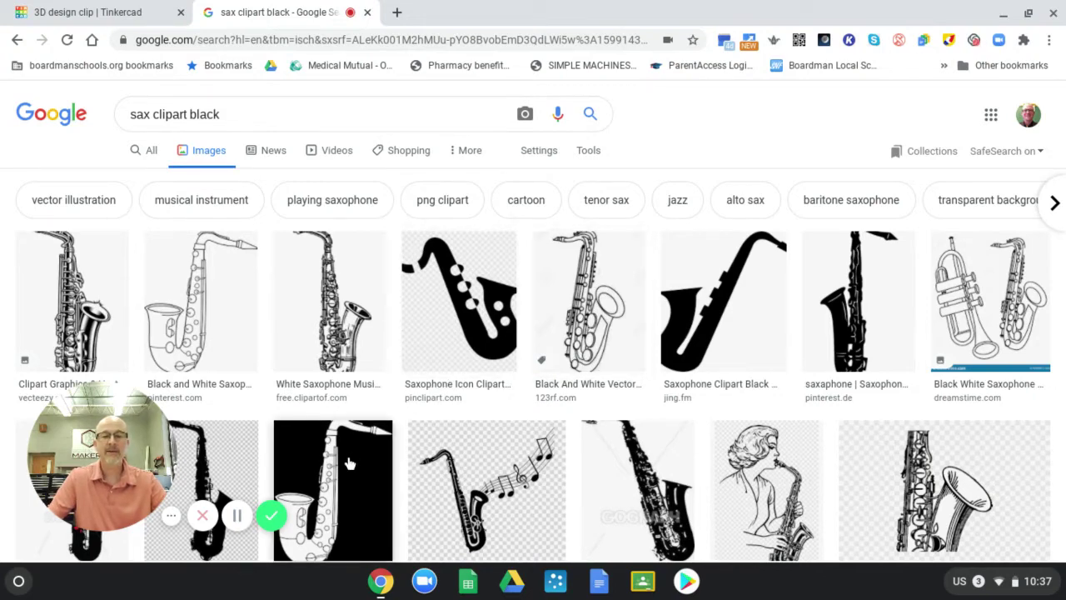
{"action": "scroll", "coordinate": [360, 457], "scroll_direction": "down", "scroll_amount": 2}
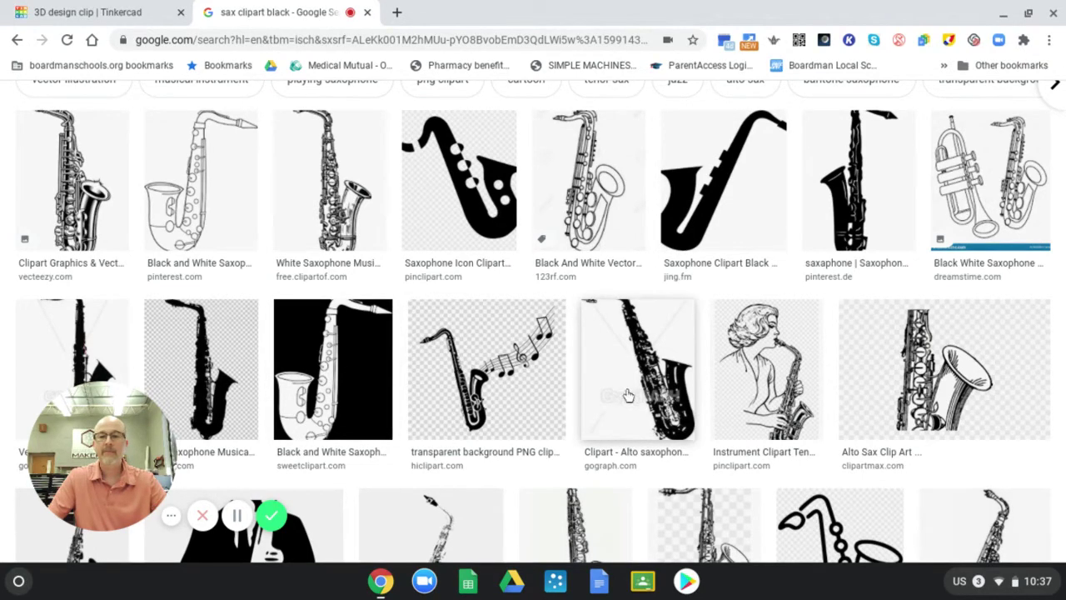
{"action": "scroll", "coordinate": [667, 405], "scroll_direction": "down", "scroll_amount": 2}
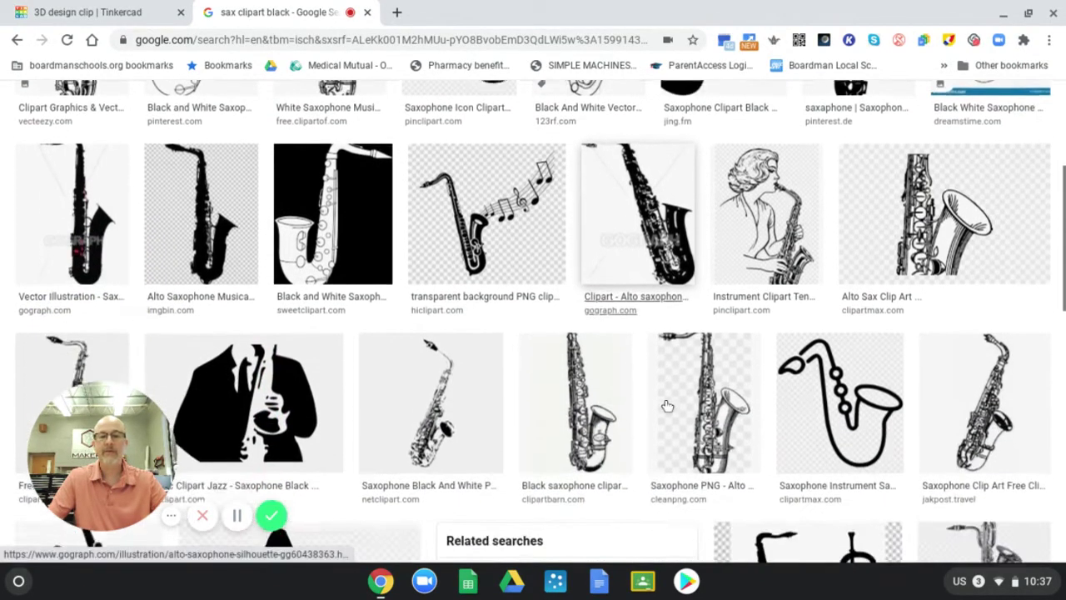
{"action": "scroll", "coordinate": [667, 406], "scroll_direction": "down", "scroll_amount": 2}
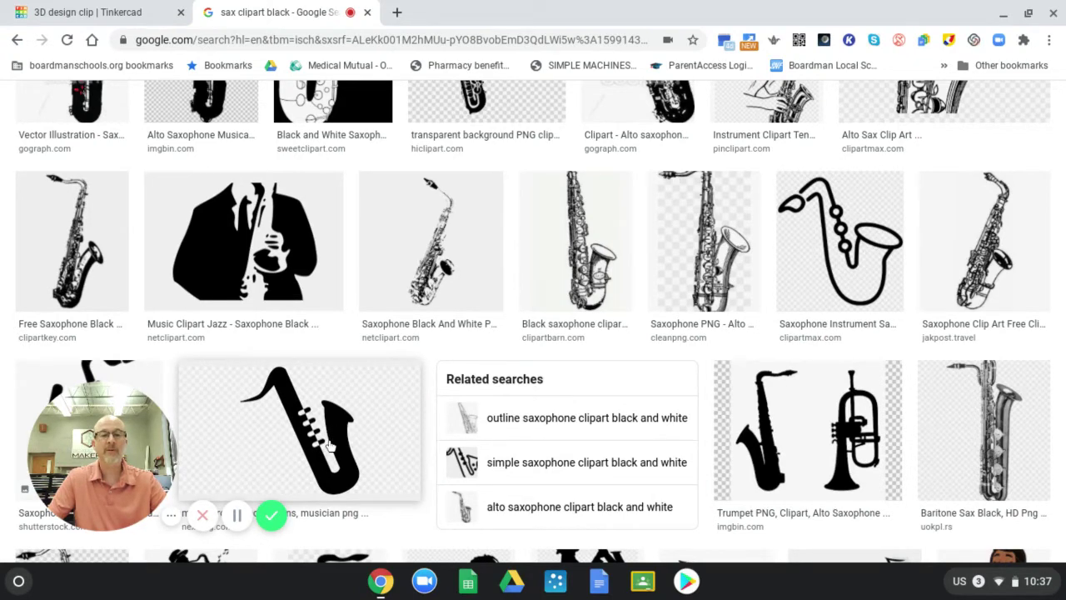
{"action": "left_click", "coordinate": [330, 446]}
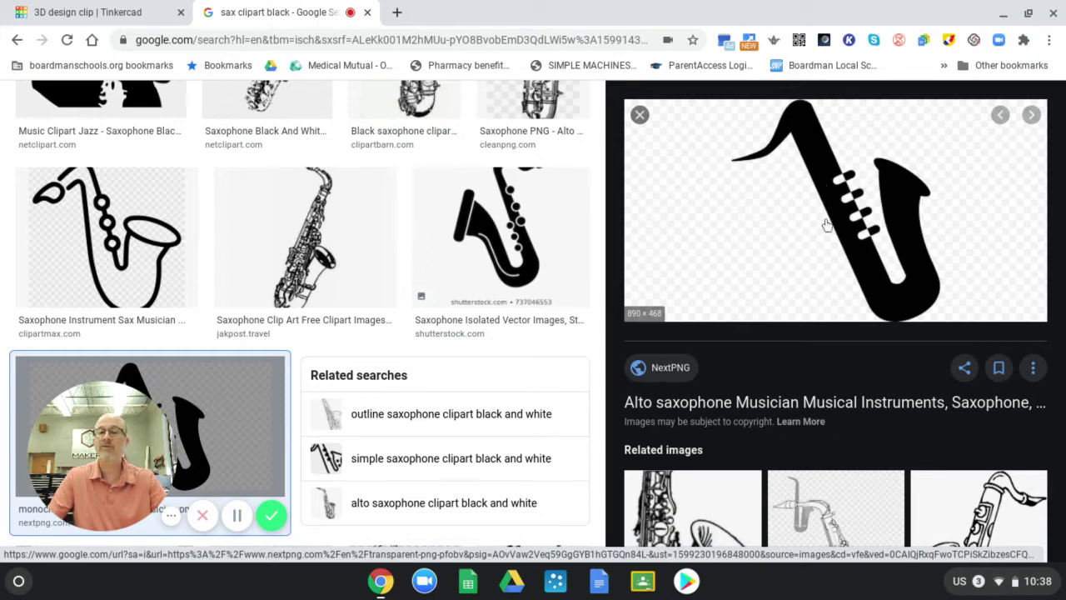
Preview the black Shutterstock saxophone image, view its source page, and return to the image results.
{"action": "left_click", "coordinate": [521, 241]}
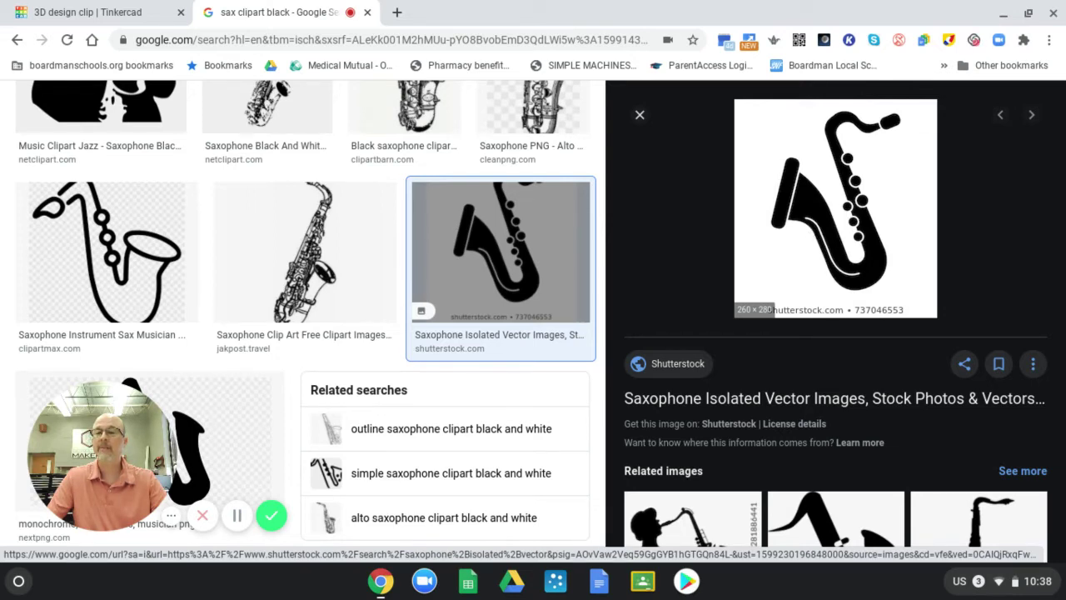
{"action": "left_click", "coordinate": [811, 233]}
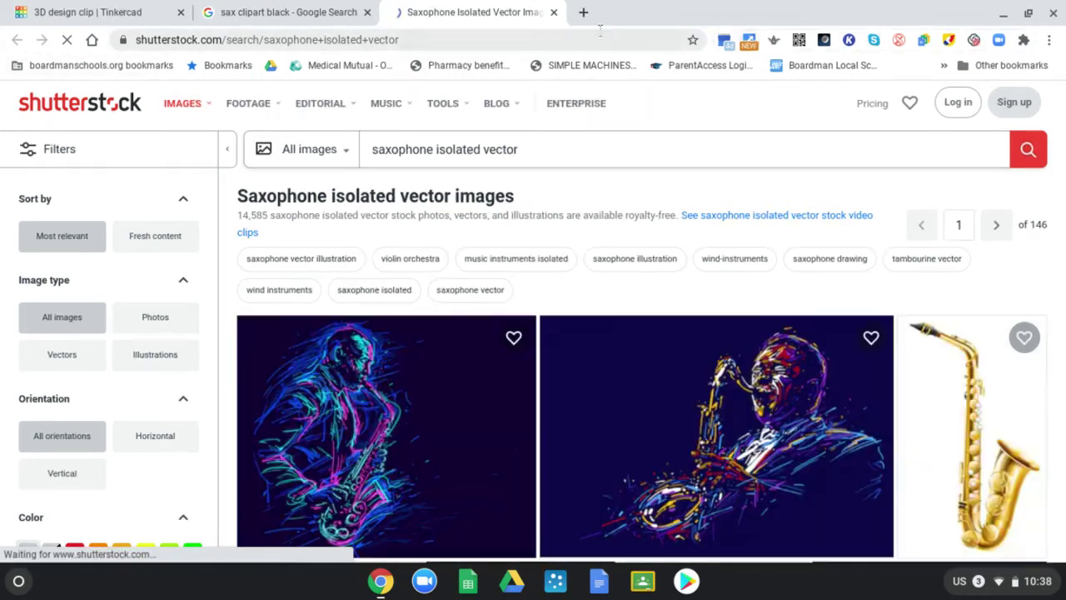
{"action": "left_click", "coordinate": [554, 12]}
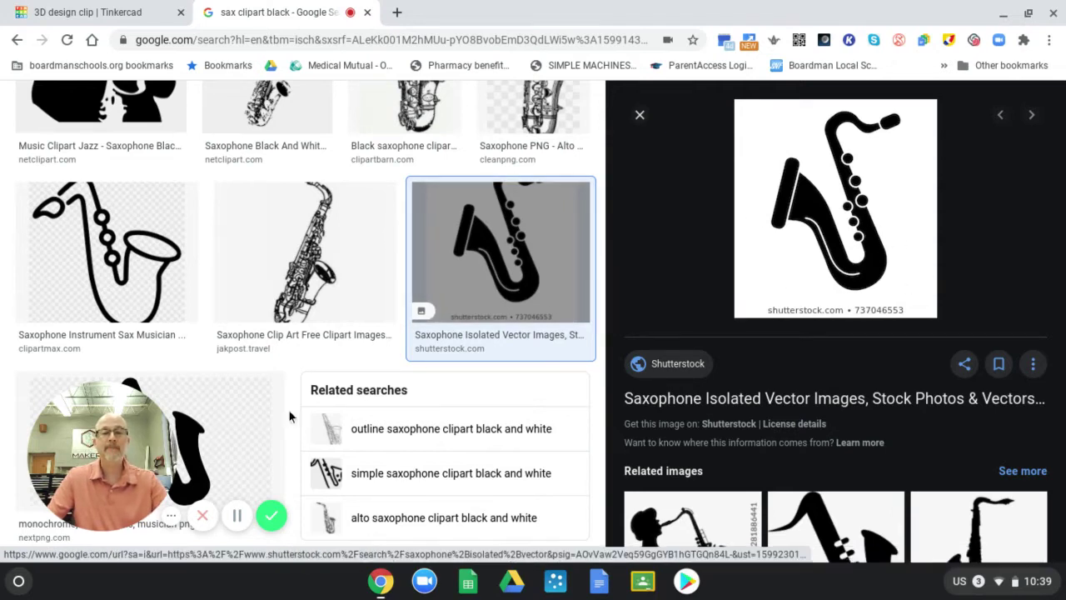
{"action": "mouse_move", "coordinate": [169, 505]}
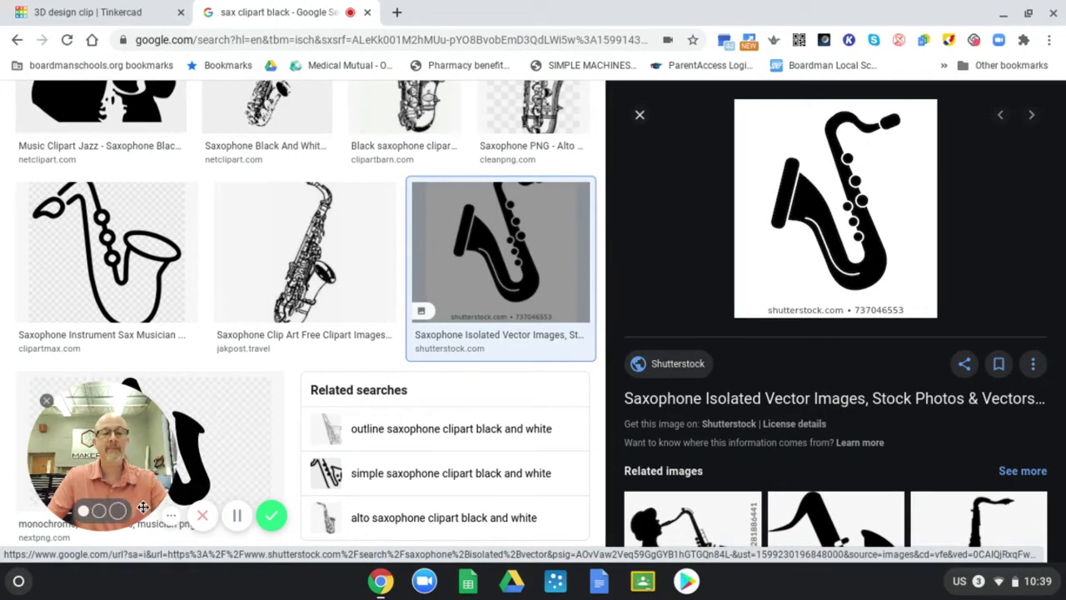
{"action": "left_click", "coordinate": [119, 514]}
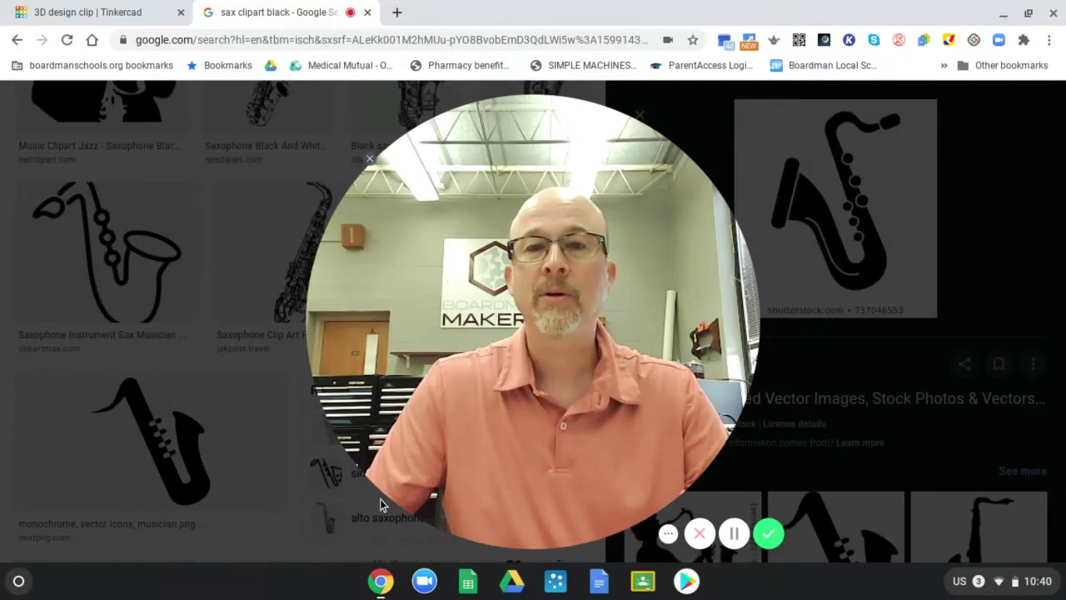
{"action": "mouse_move", "coordinate": [477, 424]}
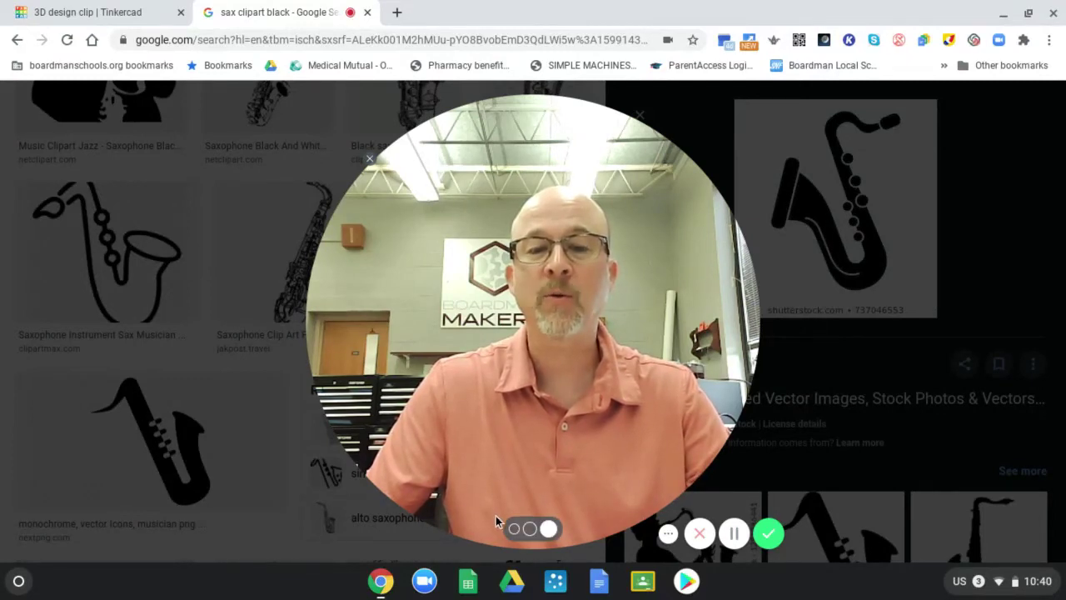
{"action": "left_click", "coordinate": [734, 535]}
{"action": "left_click", "coordinate": [734, 536]}
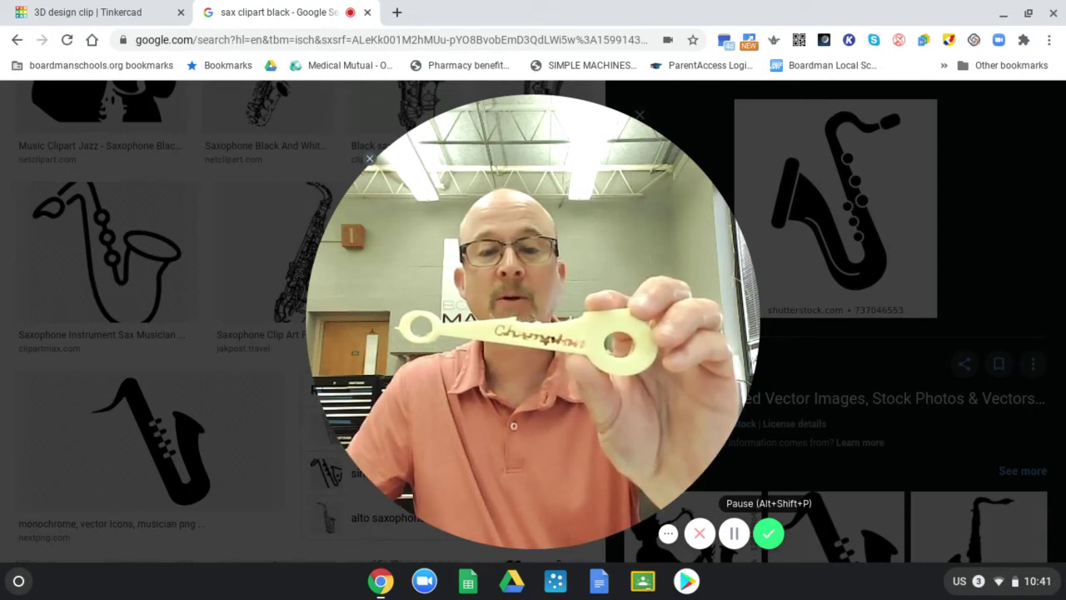
{"action": "left_click", "coordinate": [736, 533]}
{"action": "left_click", "coordinate": [736, 533]}
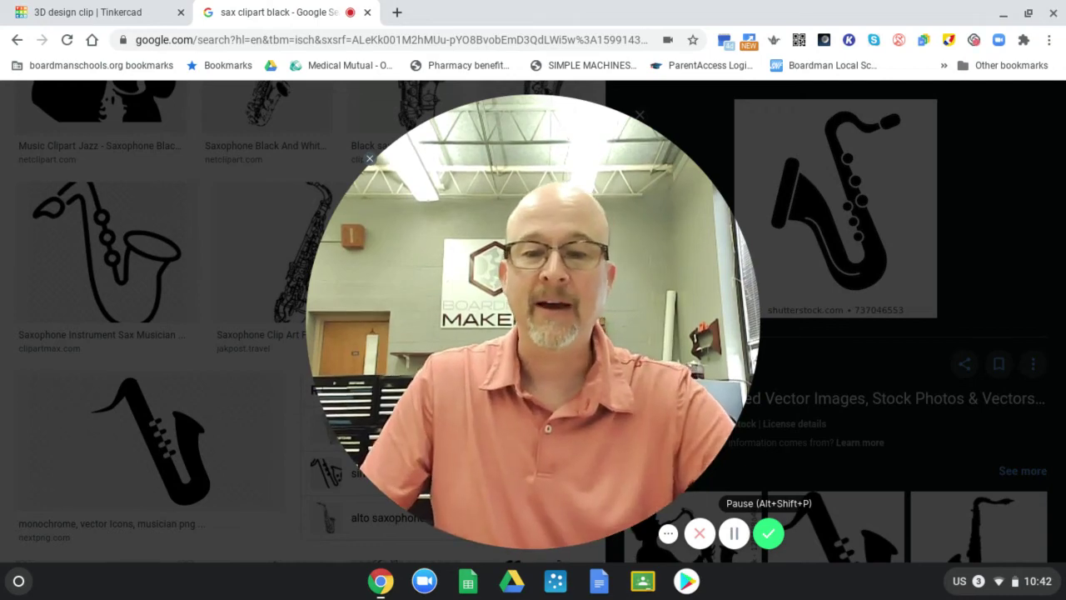
{"action": "mouse_move", "coordinate": [606, 499]}
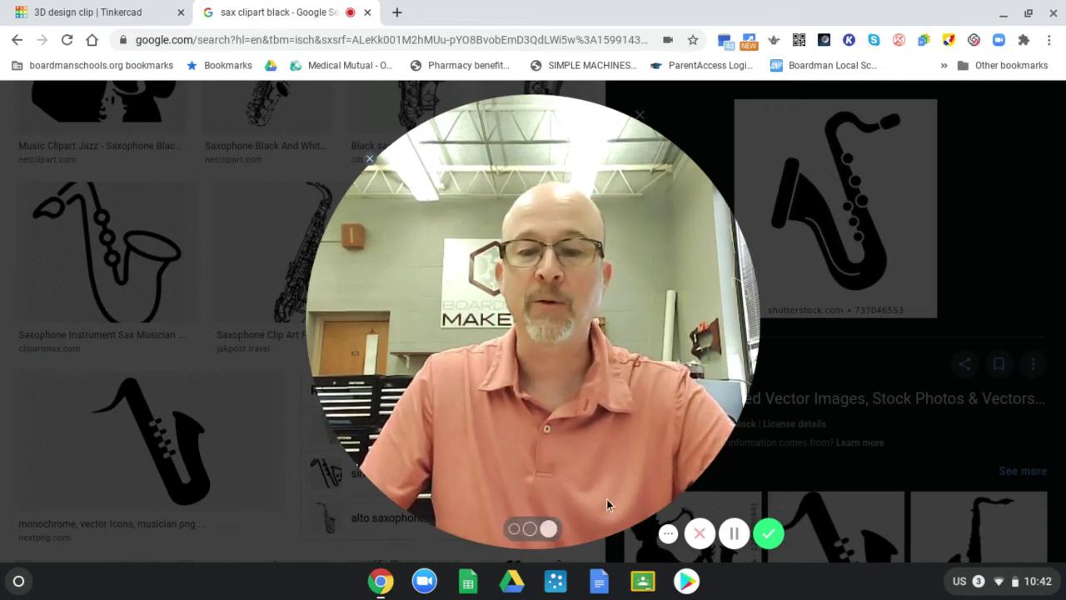
{"action": "left_click", "coordinate": [513, 529]}
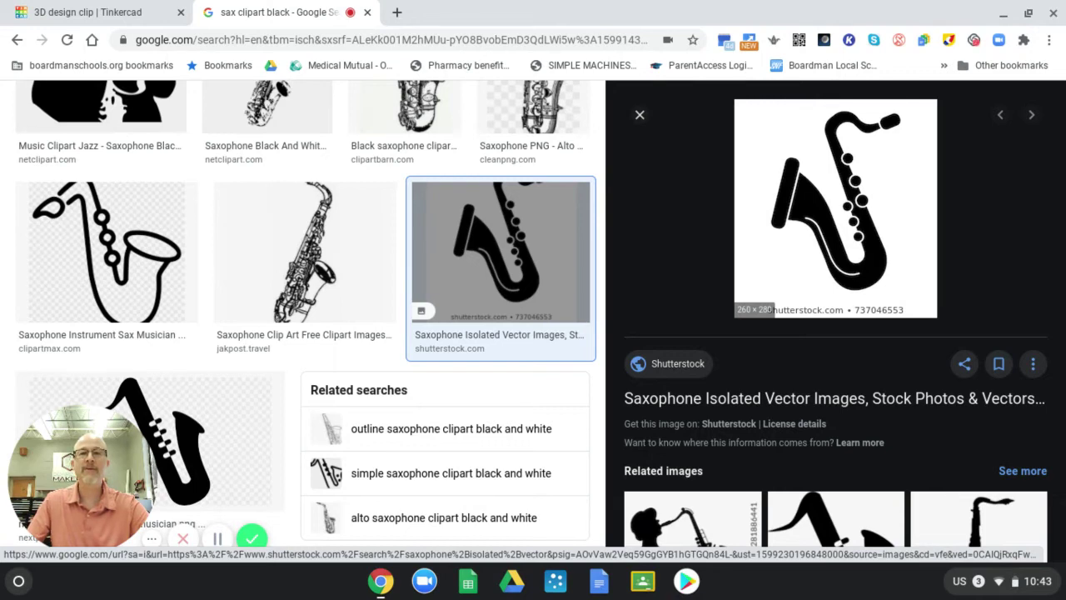
Preview the solid black saxophone from nextpng.com, view its source page, and return to the image results.
{"action": "left_click", "coordinate": [198, 468]}
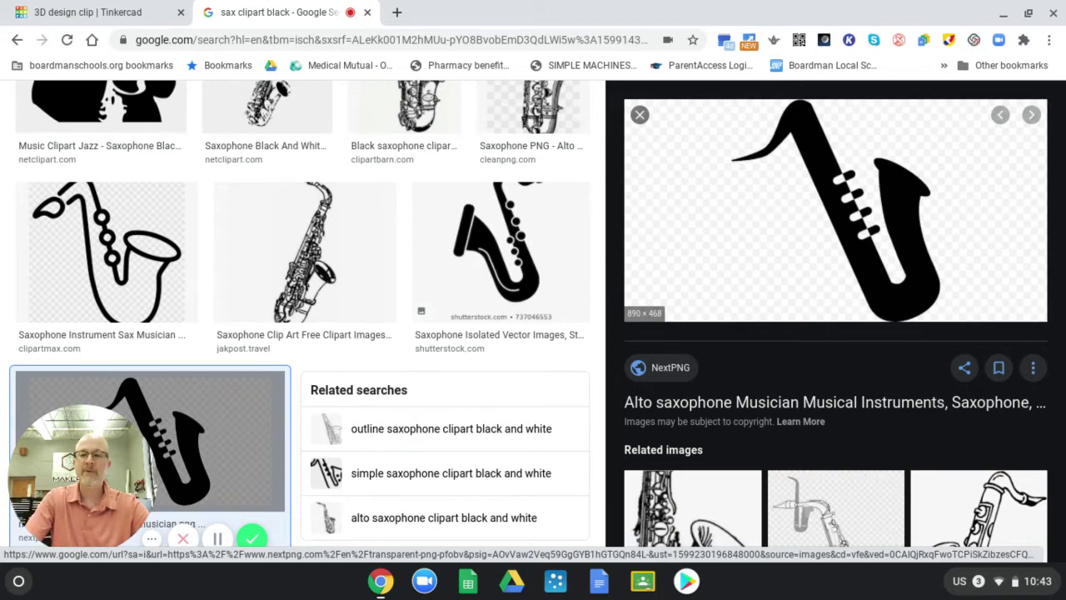
{"action": "left_click", "coordinate": [818, 140]}
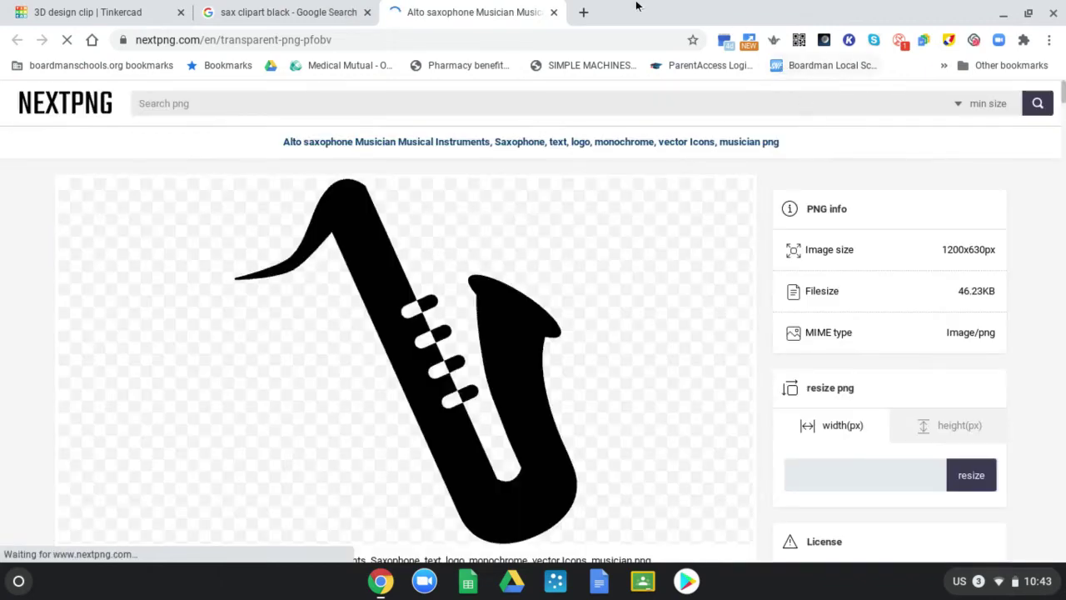
{"action": "left_click", "coordinate": [554, 13]}
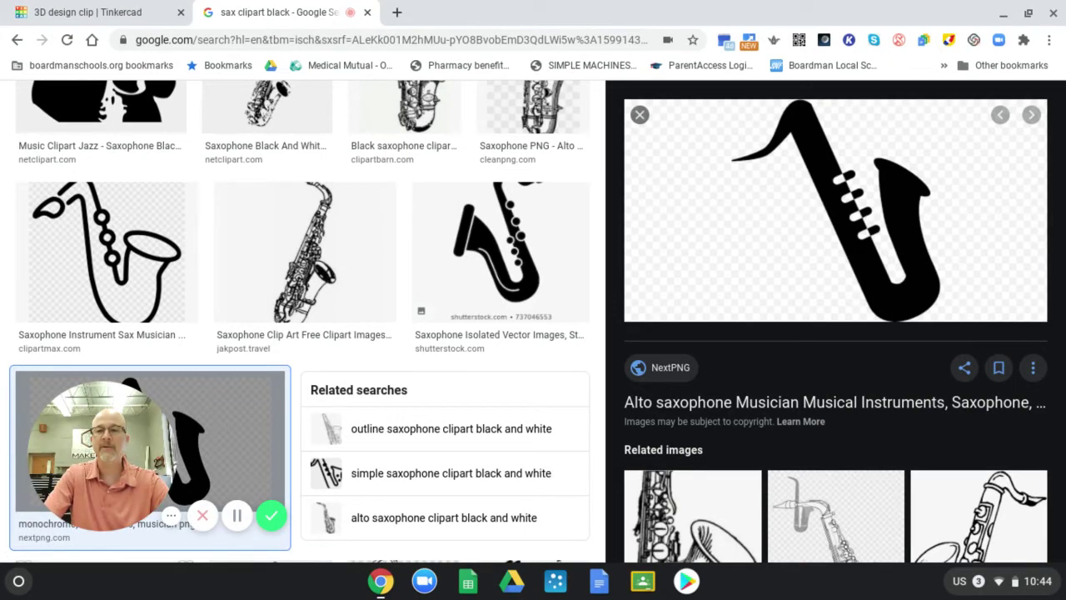
{"action": "right_click", "coordinate": [595, 15]}
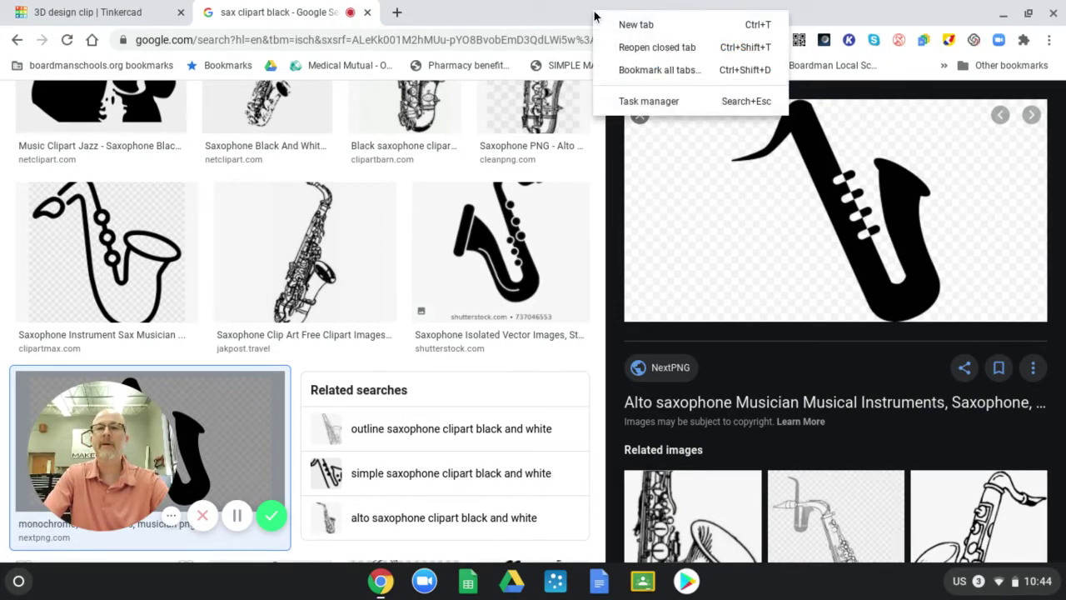
{"action": "left_click", "coordinate": [726, 258]}
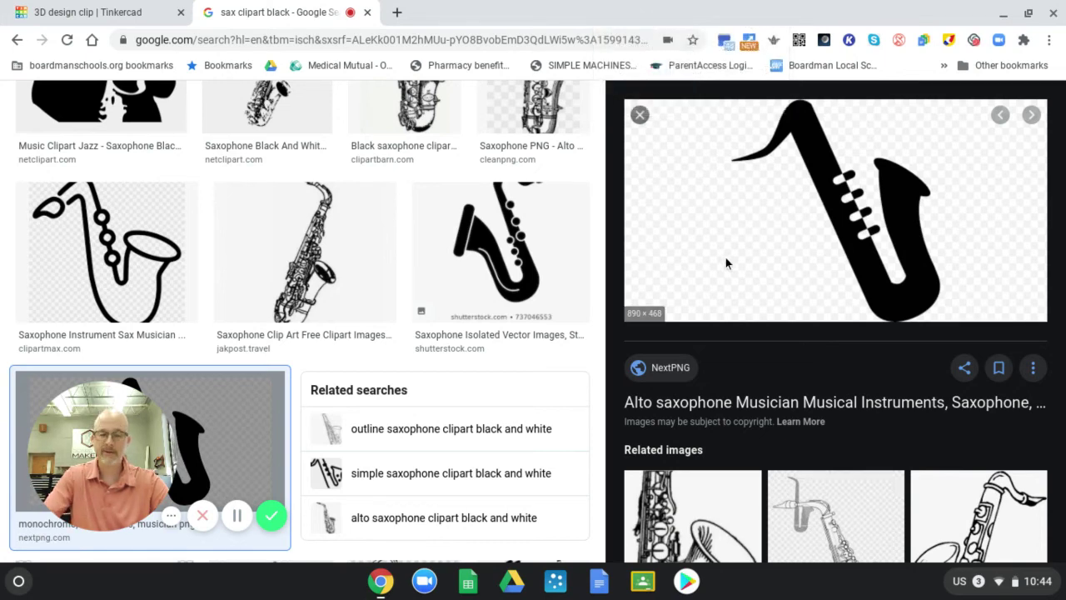
Send the previewed nextpng.com saxophone to the File Converter extension for conversion to an image format.
{"action": "right_click", "coordinate": [856, 248]}
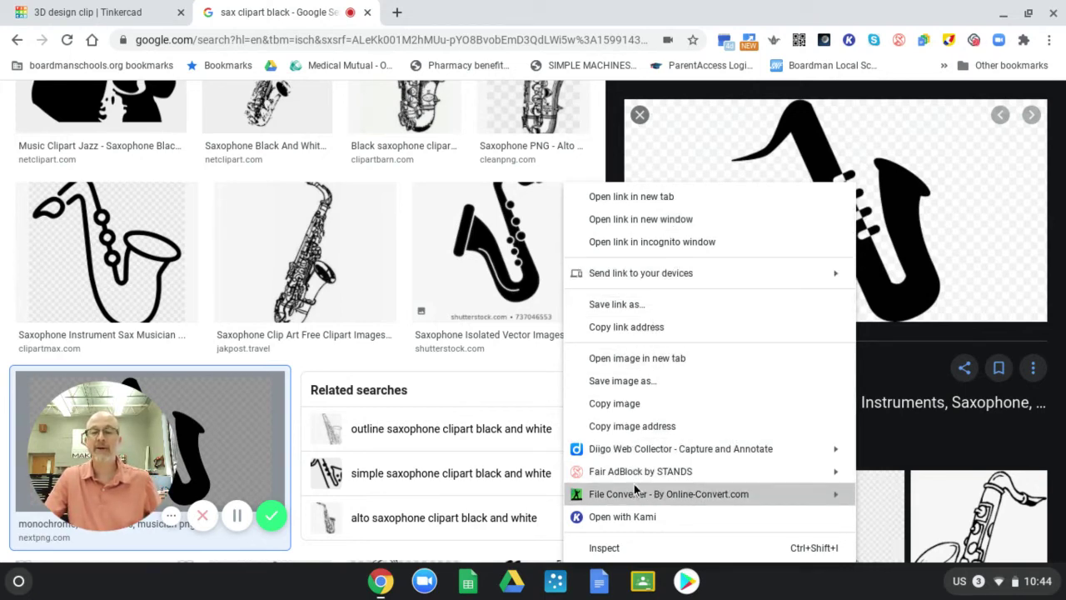
{"action": "mouse_move", "coordinate": [632, 499]}
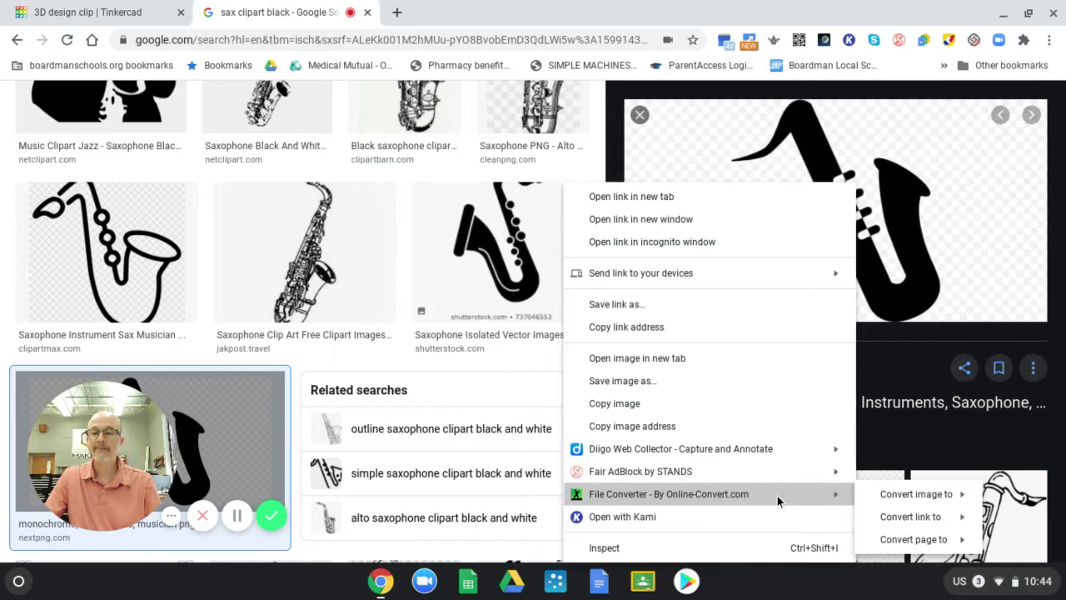
{"action": "mouse_move", "coordinate": [903, 497]}
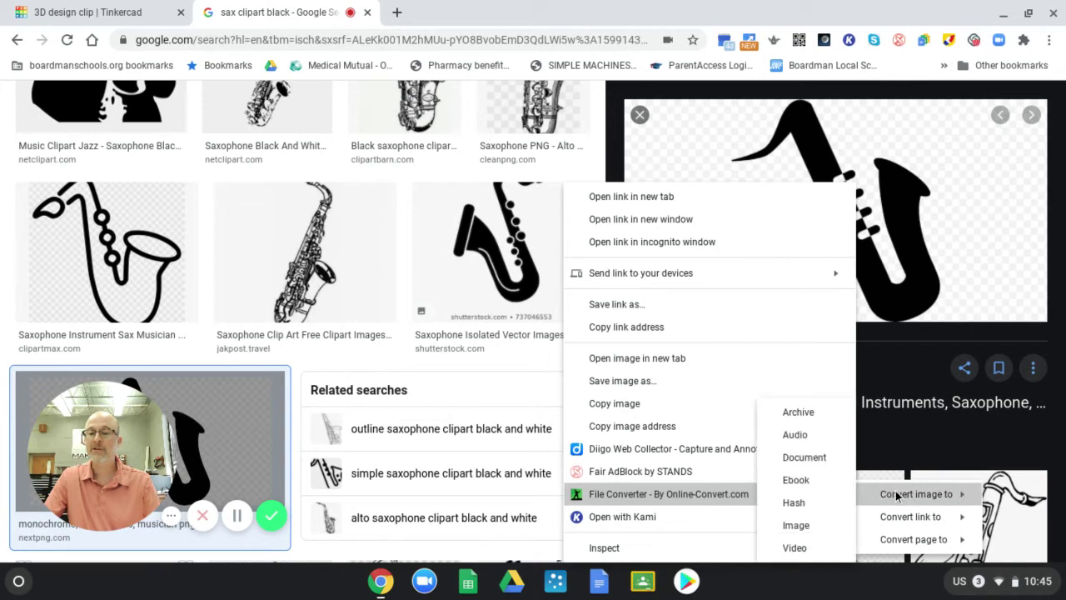
{"action": "left_click", "coordinate": [794, 526]}
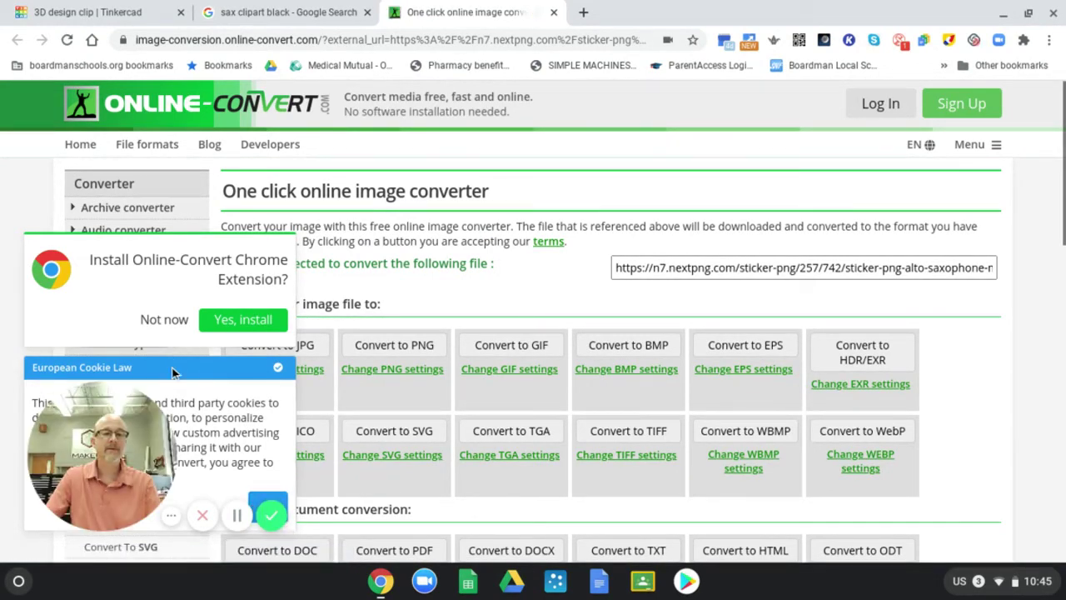
Dismiss the cookie notice and extension install prompt on the converter page, and convert the saxophone image to SVG.
{"action": "left_click_drag", "start_coordinate": [172, 372], "coordinate": [126, 288]}
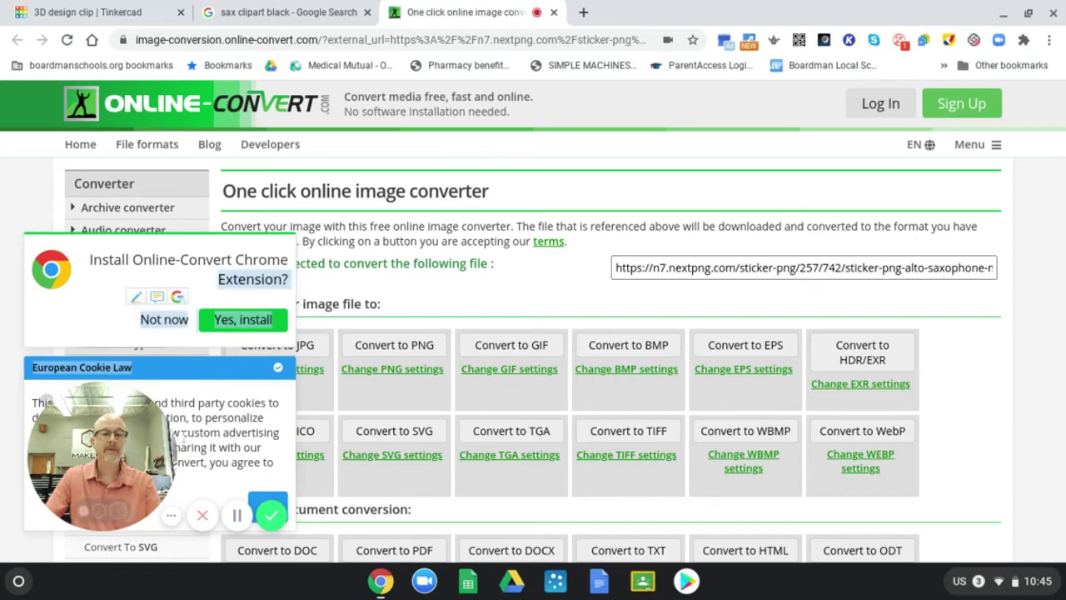
{"action": "left_click", "coordinate": [283, 375]}
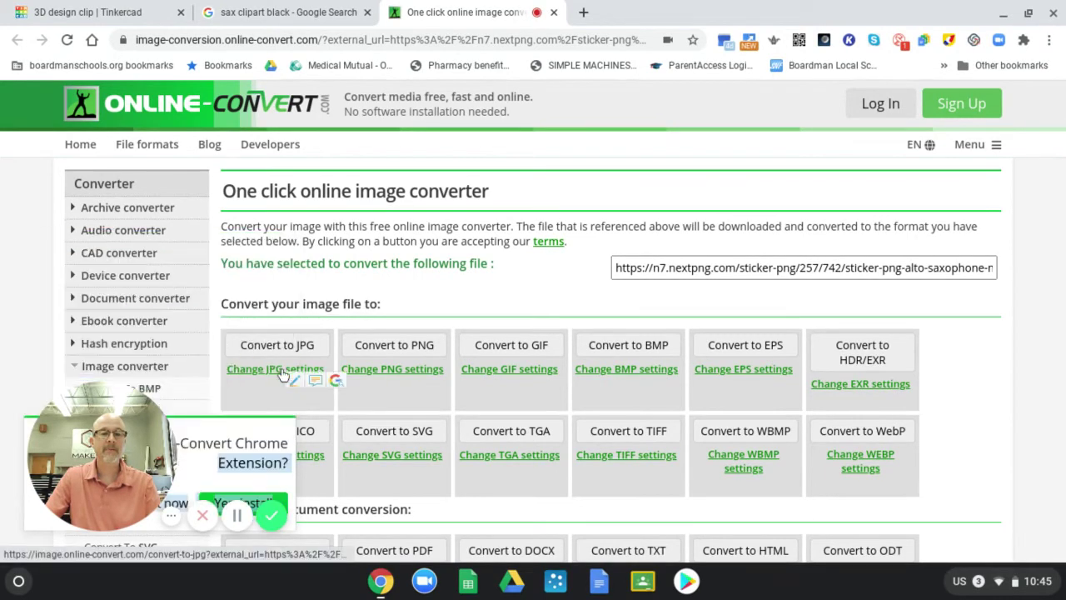
{"action": "mouse_move", "coordinate": [97, 444]}
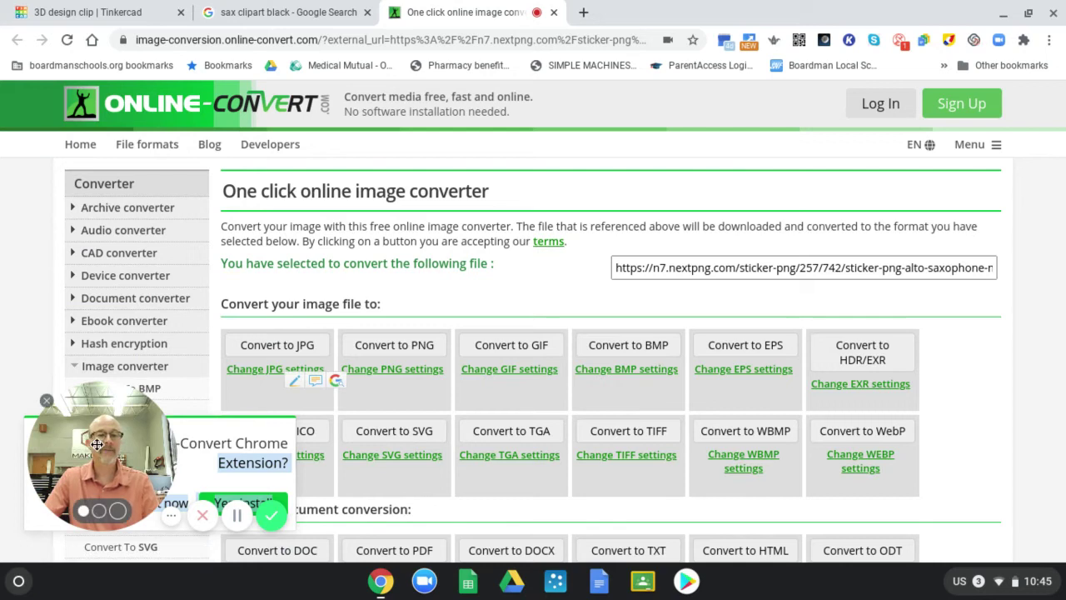
{"action": "left_click_drag", "start_coordinate": [96, 444], "coordinate": [115, 159]}
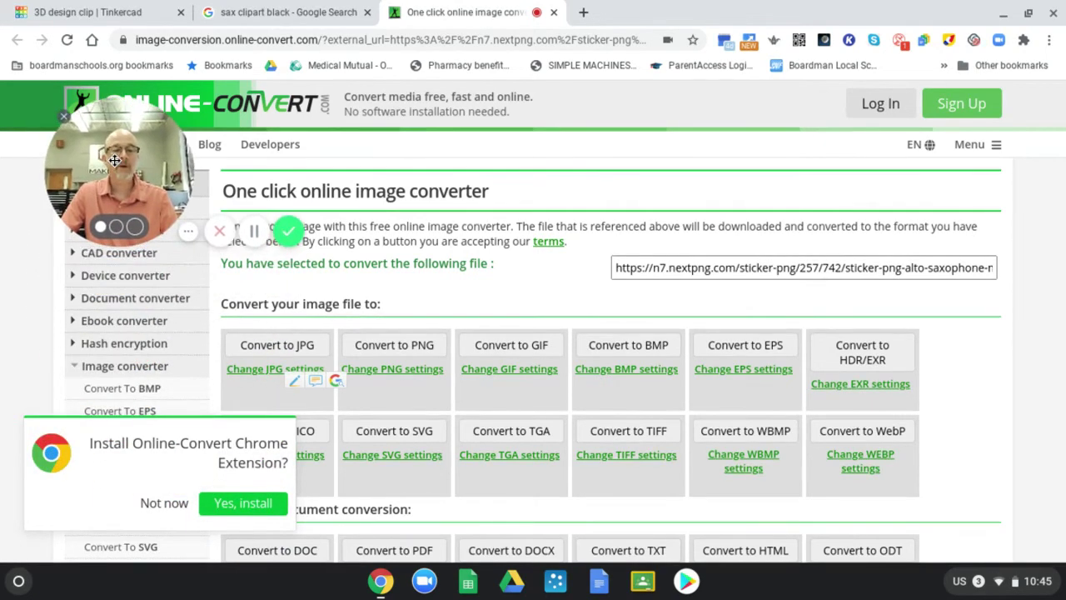
{"action": "left_click", "coordinate": [177, 507]}
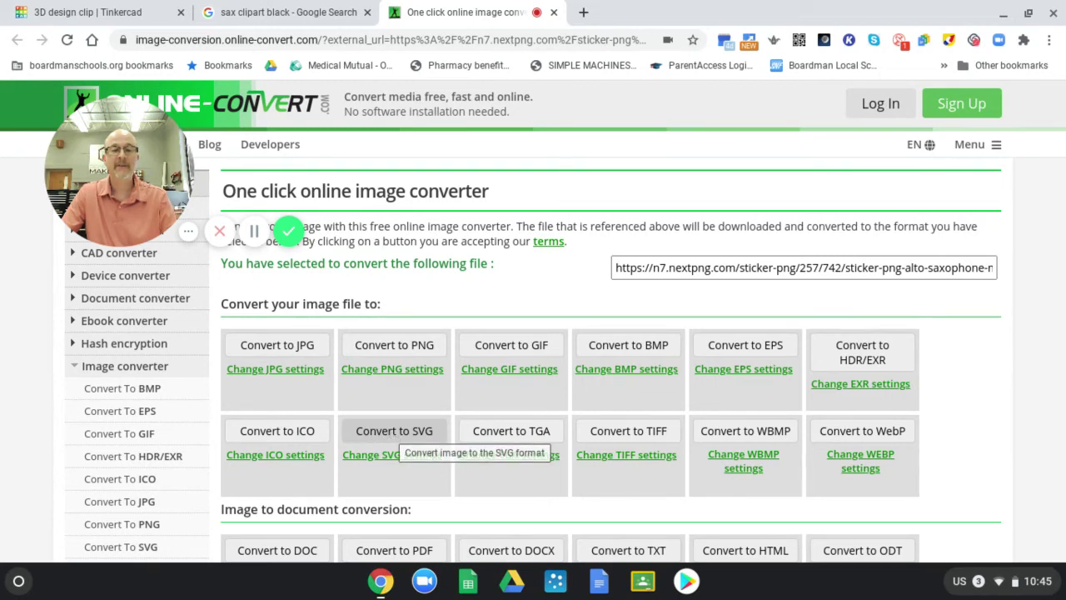
{"action": "left_click", "coordinate": [392, 435]}
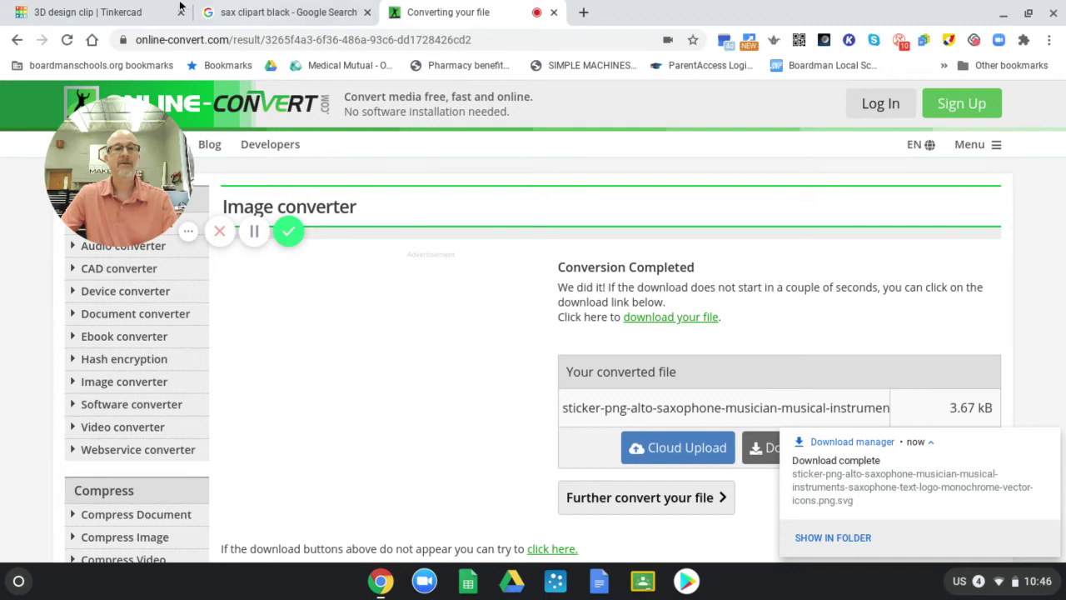
Switch to the Tinkercad clip design and choose the downloaded alto saxophone SVG as the file to import.
{"action": "left_click", "coordinate": [73, 13]}
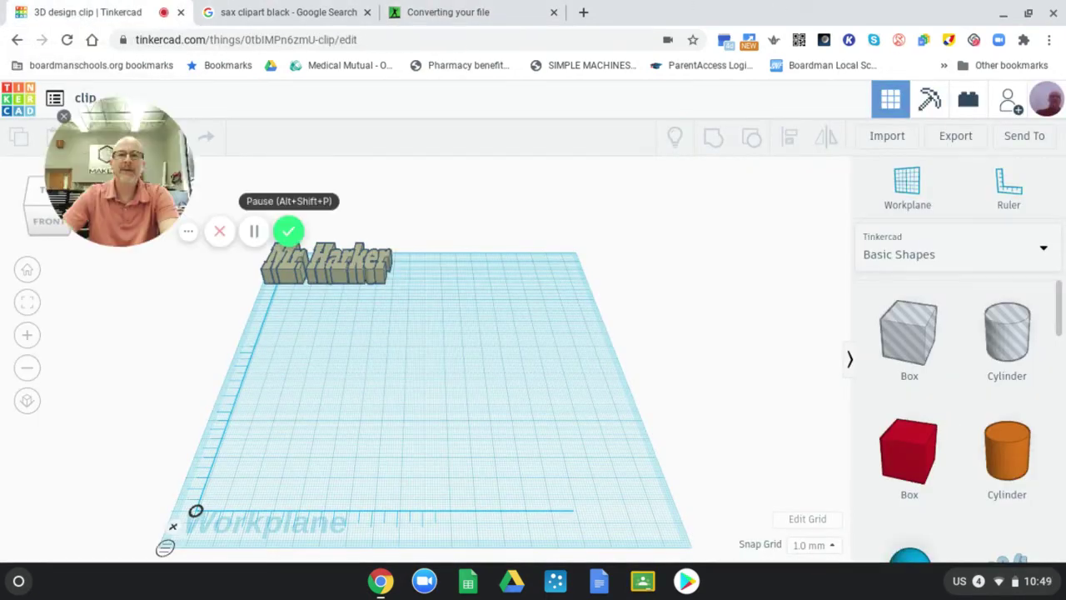
{"action": "left_click", "coordinate": [890, 144]}
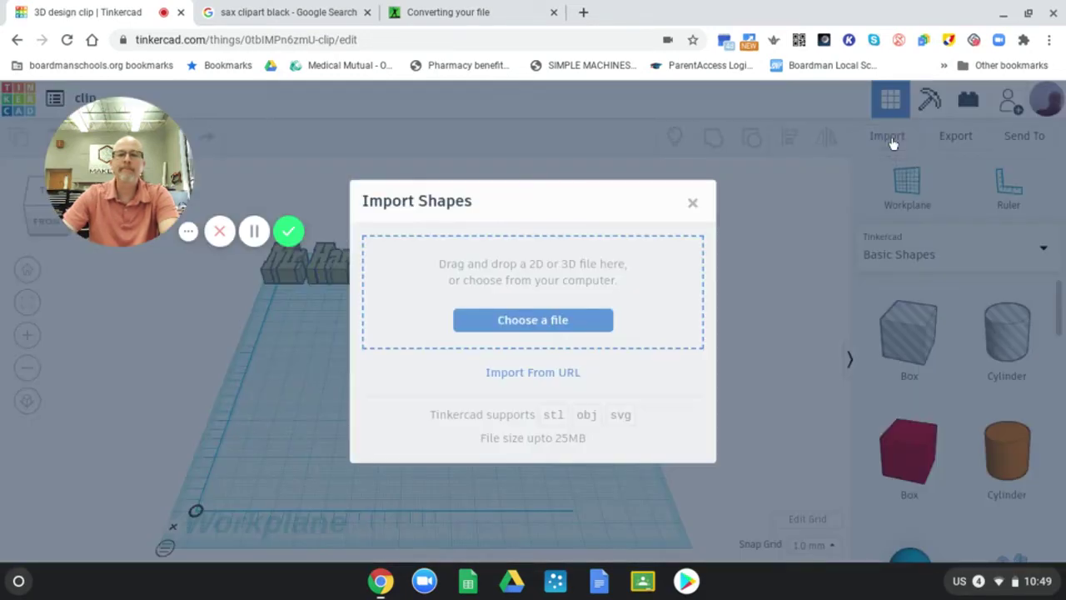
{"action": "left_click", "coordinate": [584, 324]}
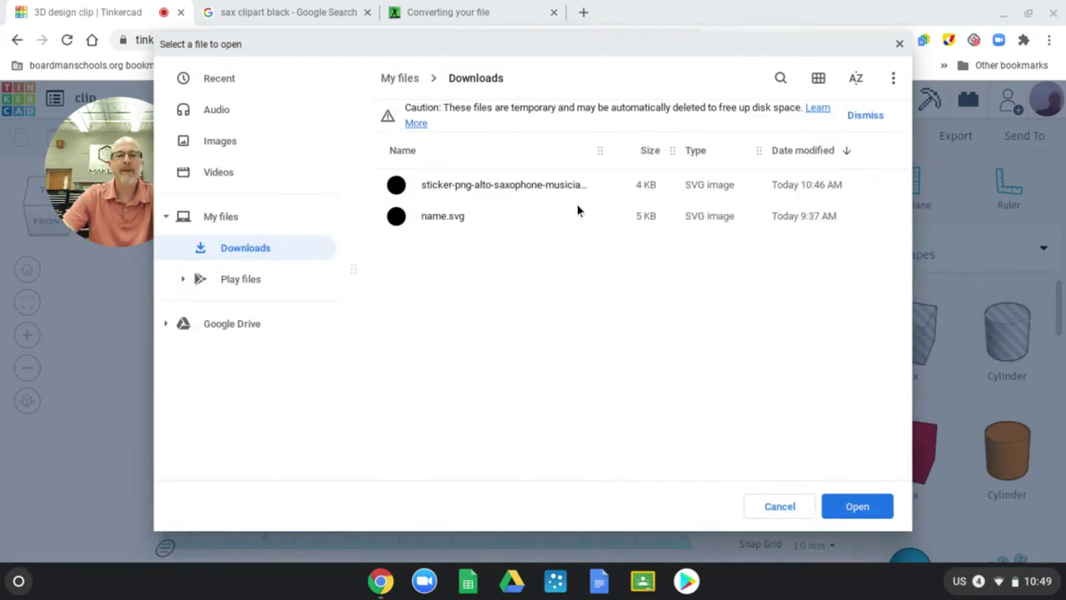
{"action": "left_click", "coordinate": [475, 184]}
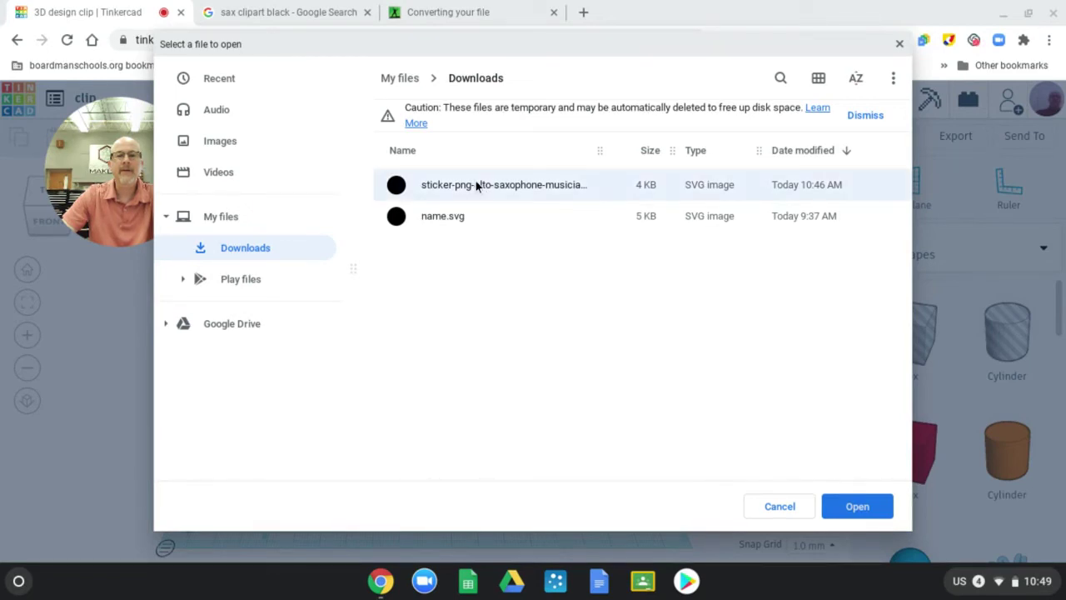
{"action": "left_click", "coordinate": [857, 506]}
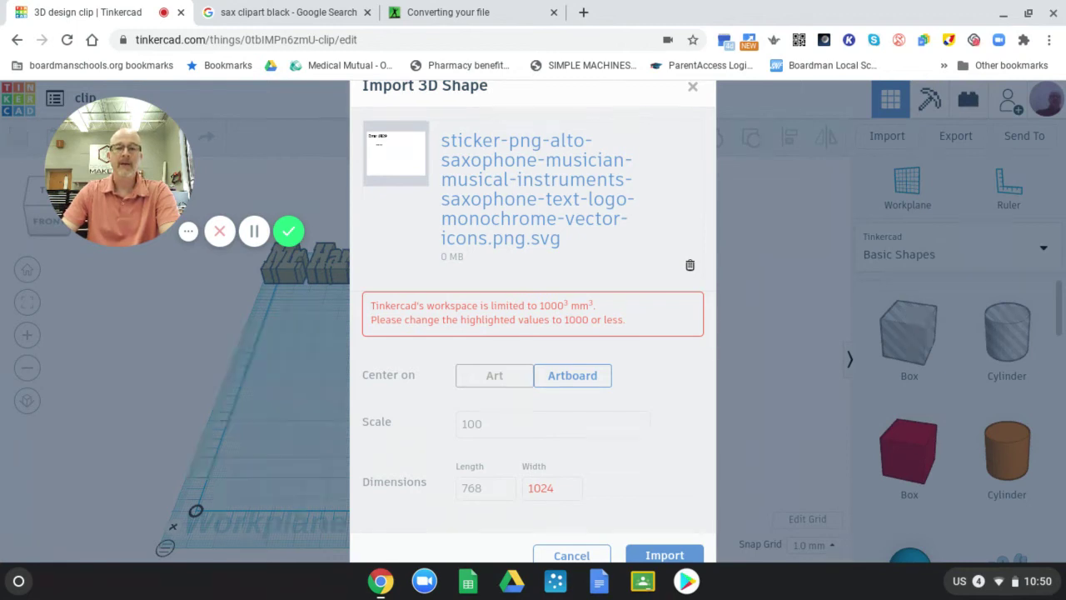
Set the import scale to 10 with the artboard as center and import the saxophone SVG.
{"action": "left_click", "coordinate": [500, 424]}
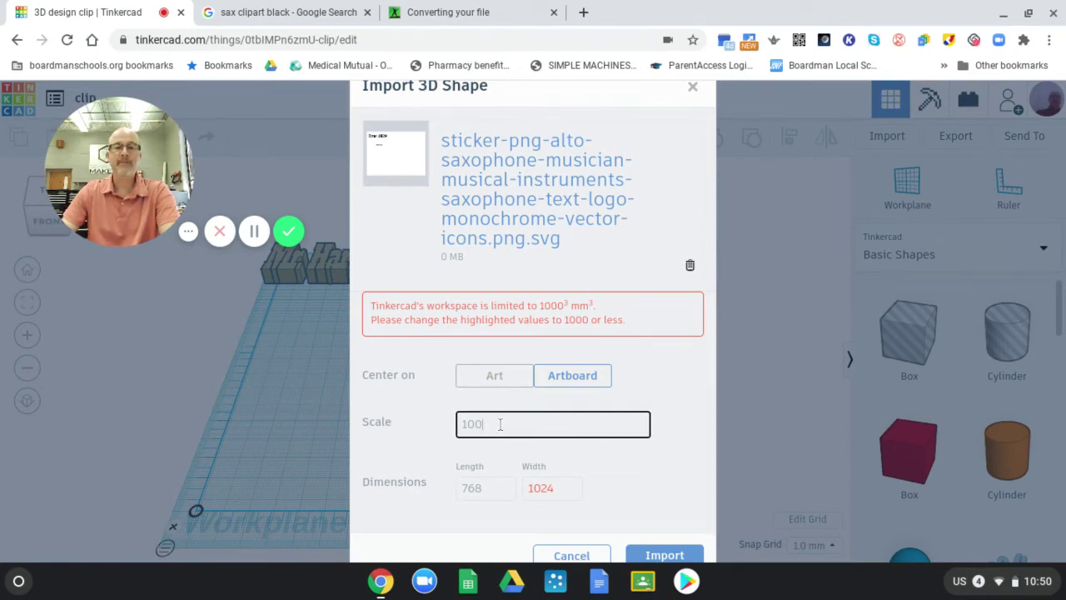
{"action": "key", "text": "BackSpace"}
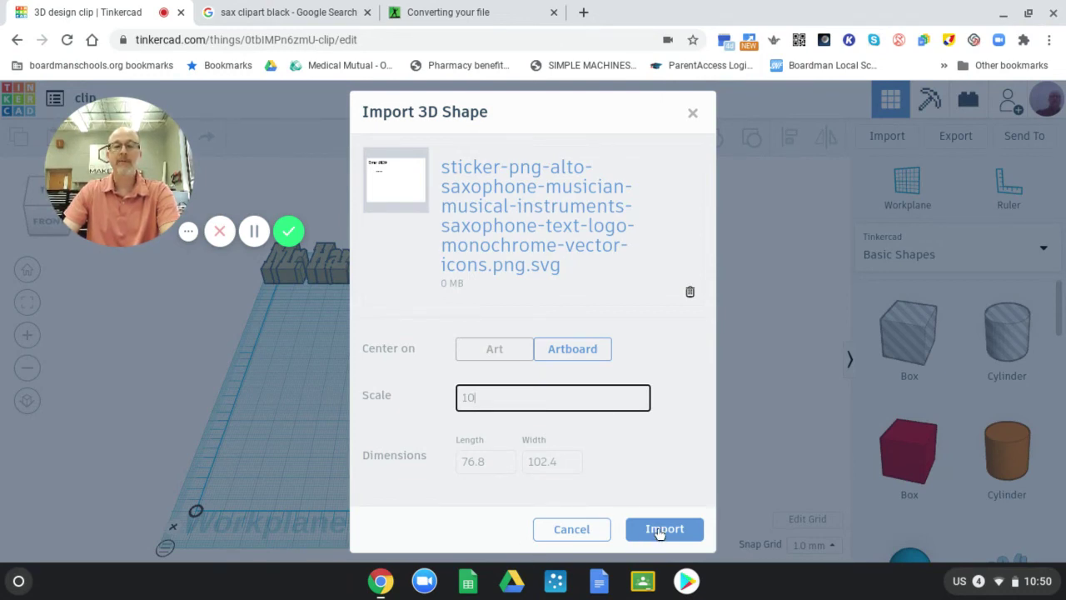
{"action": "left_click", "coordinate": [664, 529]}
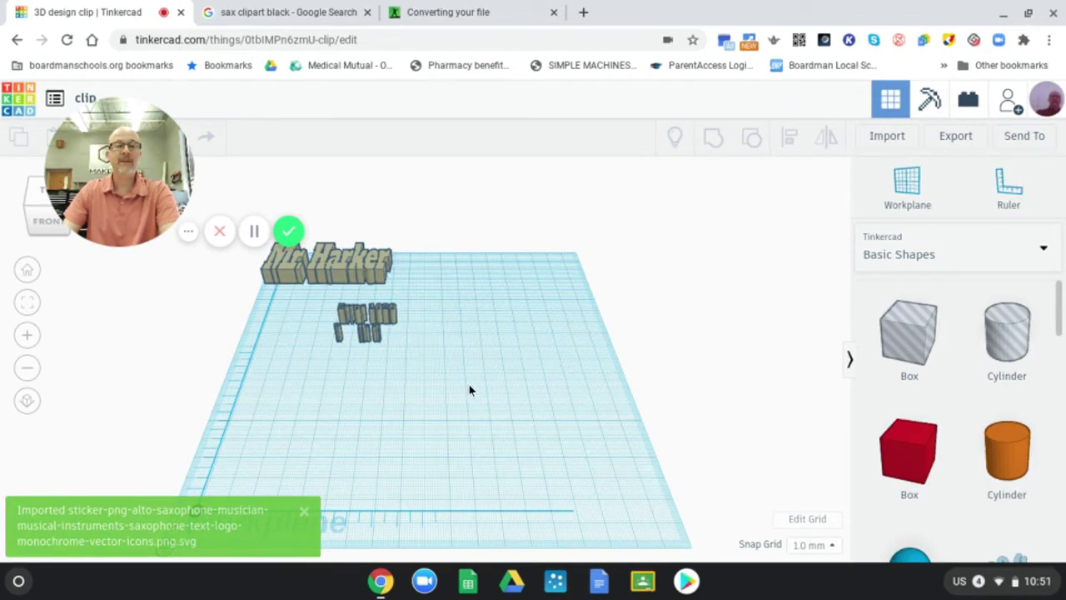
Delete the shape imported from the saxophone SVG from the workplane.
{"action": "scroll", "coordinate": [457, 388], "scroll_direction": "down", "scroll_amount": 1}
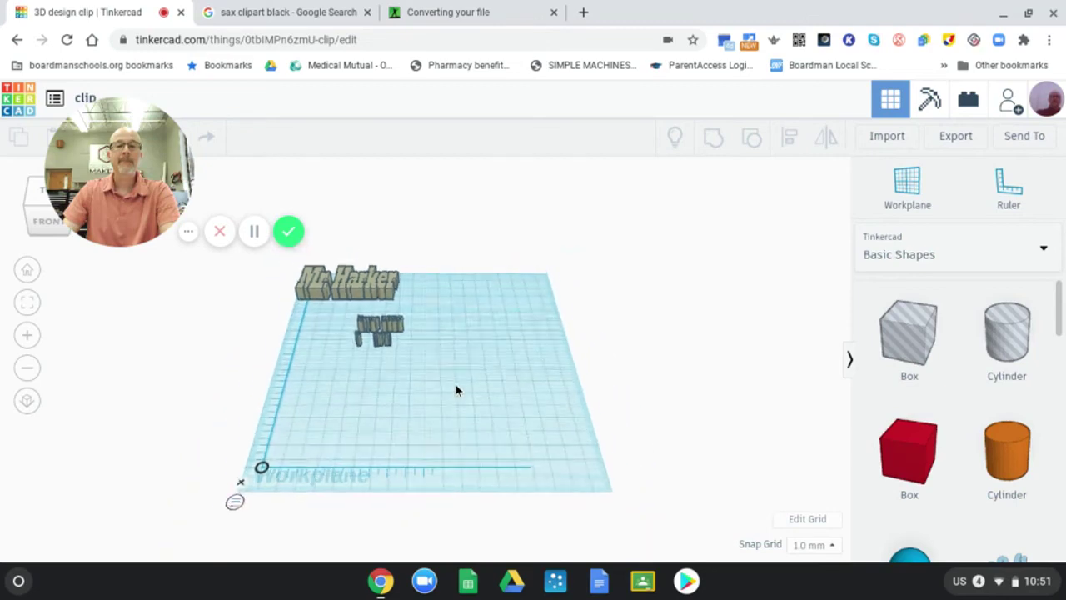
{"action": "scroll", "coordinate": [457, 388], "scroll_direction": "up", "scroll_amount": 3}
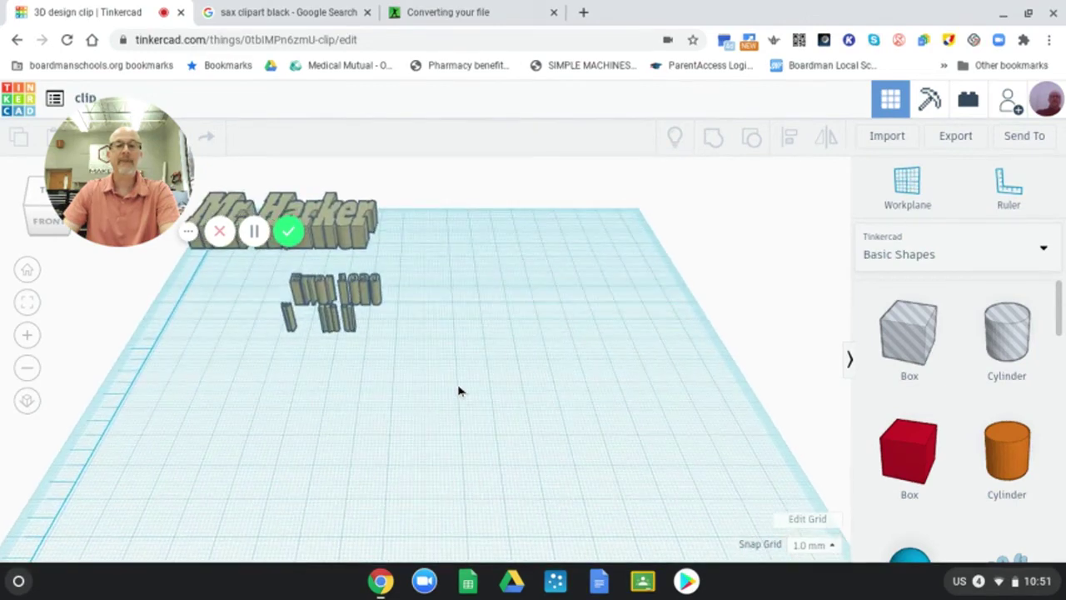
{"action": "mouse_move", "coordinate": [459, 388]}
{"action": "right_mouse_down"}
{"action": "mouse_move", "coordinate": [457, 443]}
{"action": "mouse_move", "coordinate": [469, 392]}
{"action": "right_mouse_up"}
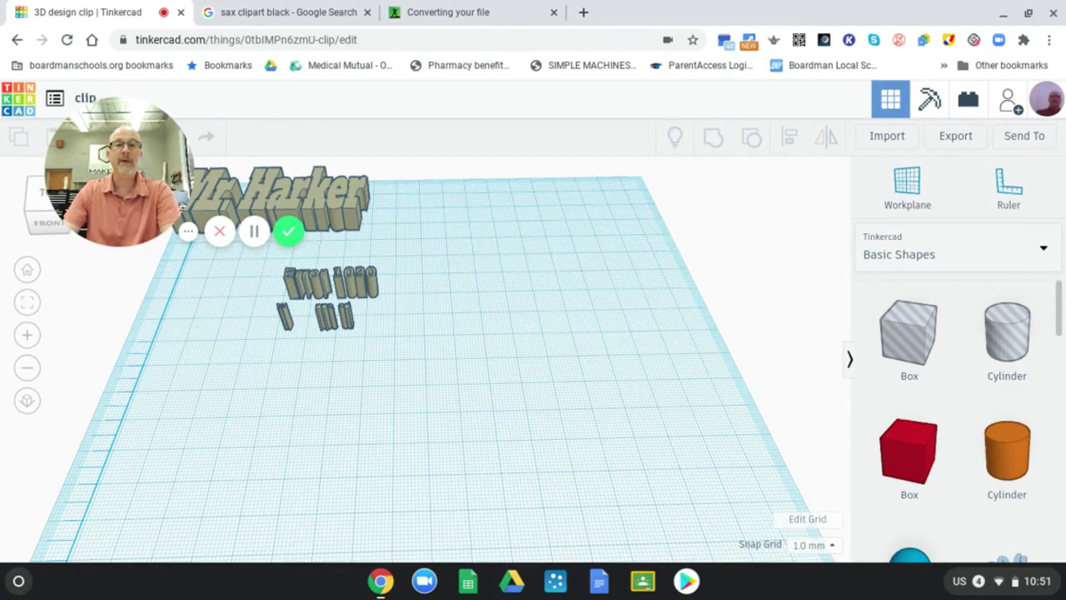
{"action": "left_click", "coordinate": [368, 296]}
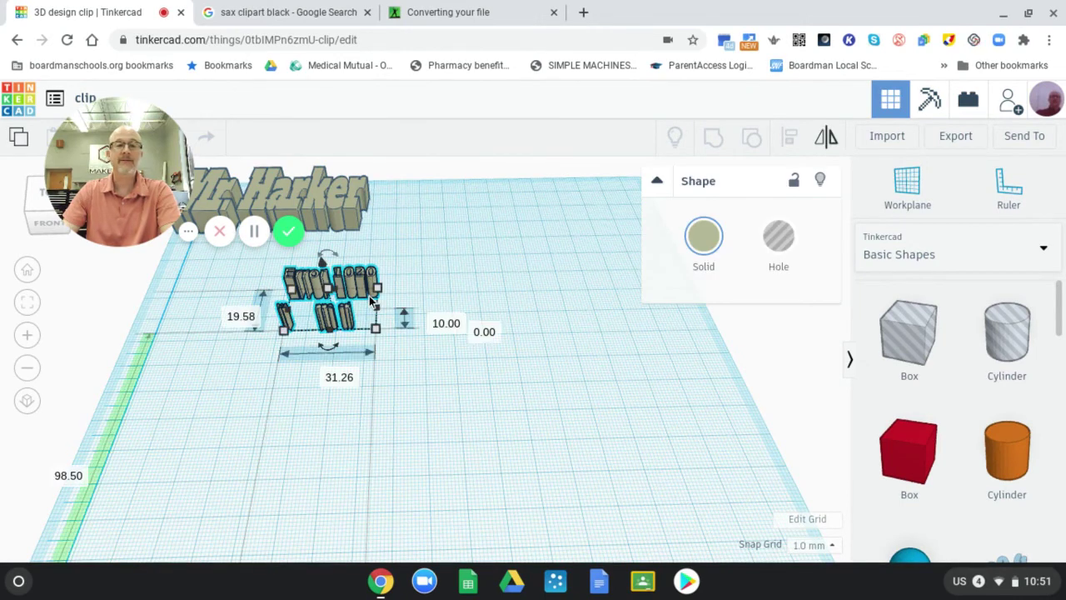
{"action": "key", "text": "Delete"}
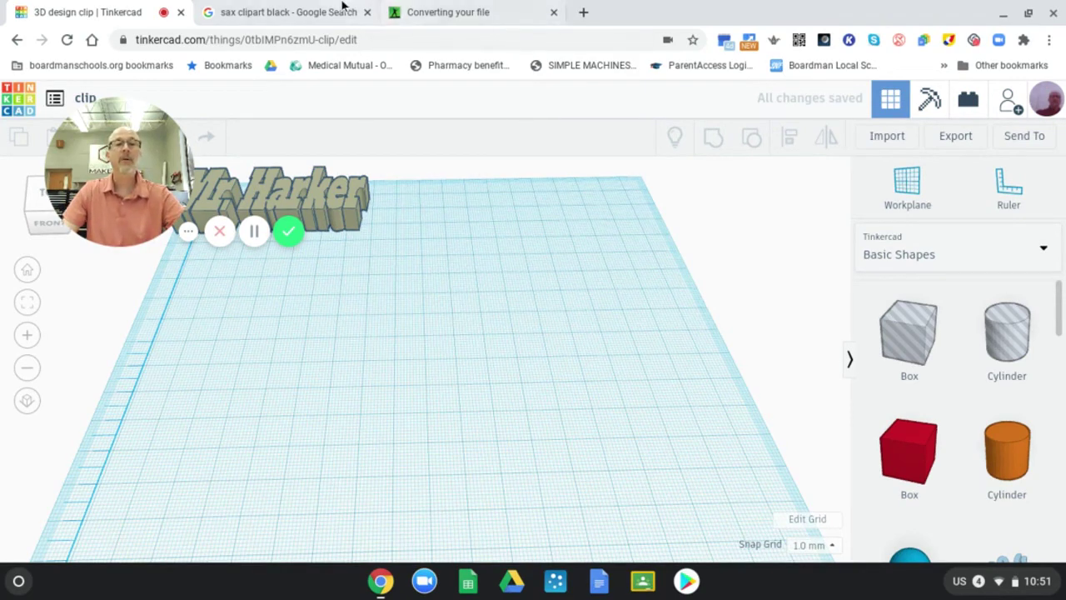
Select the Shutterstock black saxophone icon in the image search results and convert it to SVG with the File Converter extension.
{"action": "left_click", "coordinate": [292, 13]}
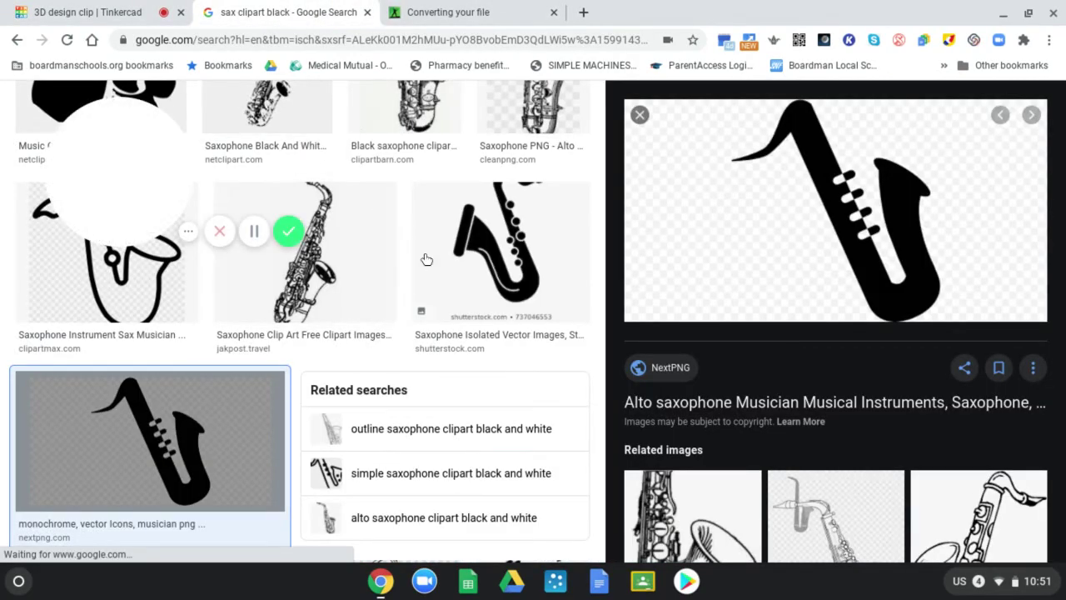
{"action": "left_click", "coordinate": [493, 248]}
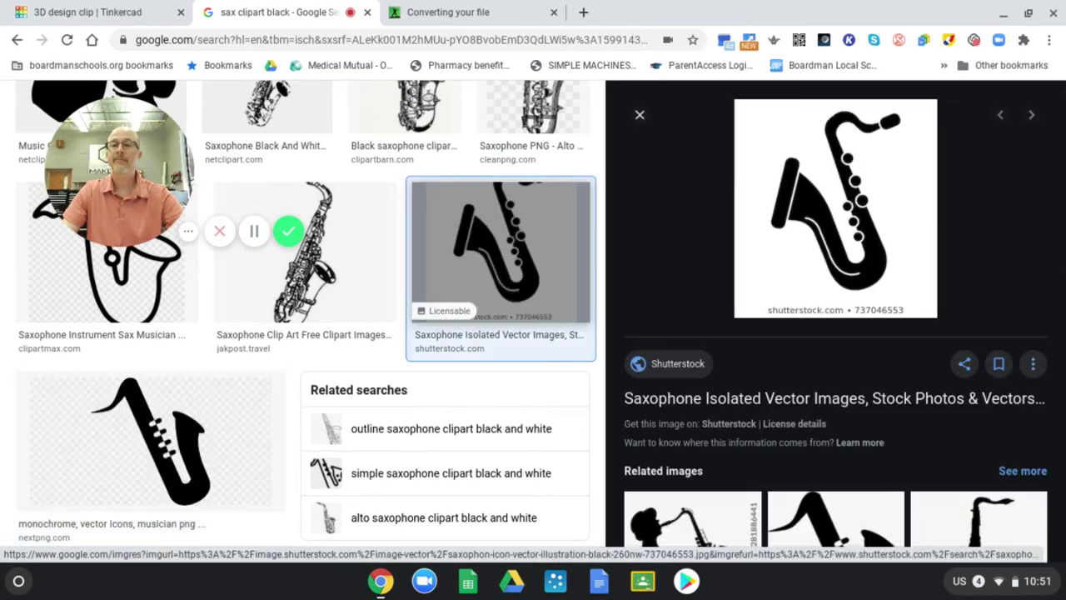
{"action": "right_click", "coordinate": [822, 198]}
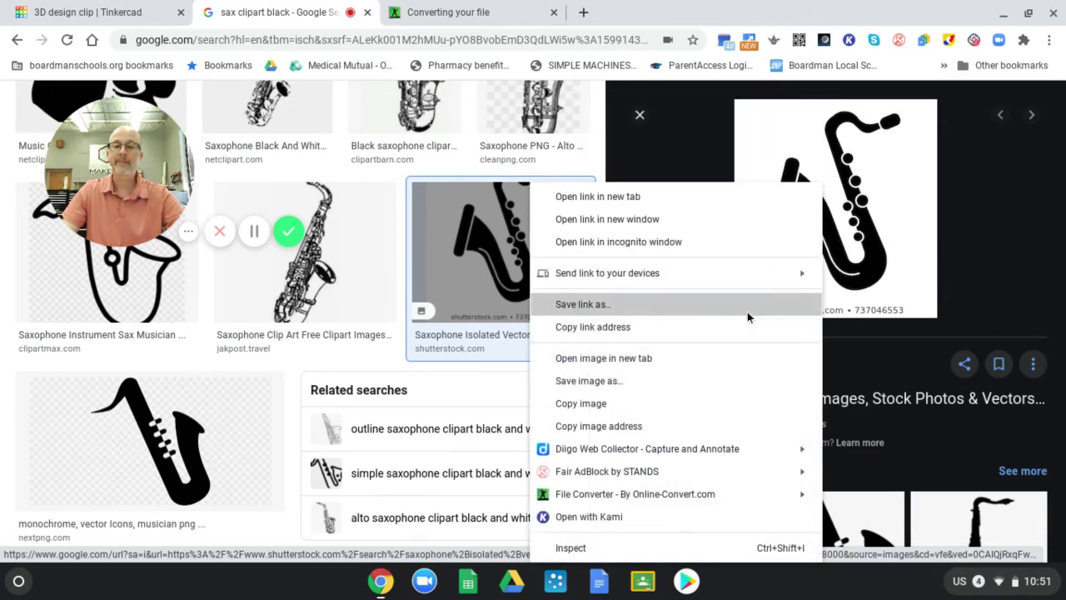
{"action": "mouse_move", "coordinate": [562, 497]}
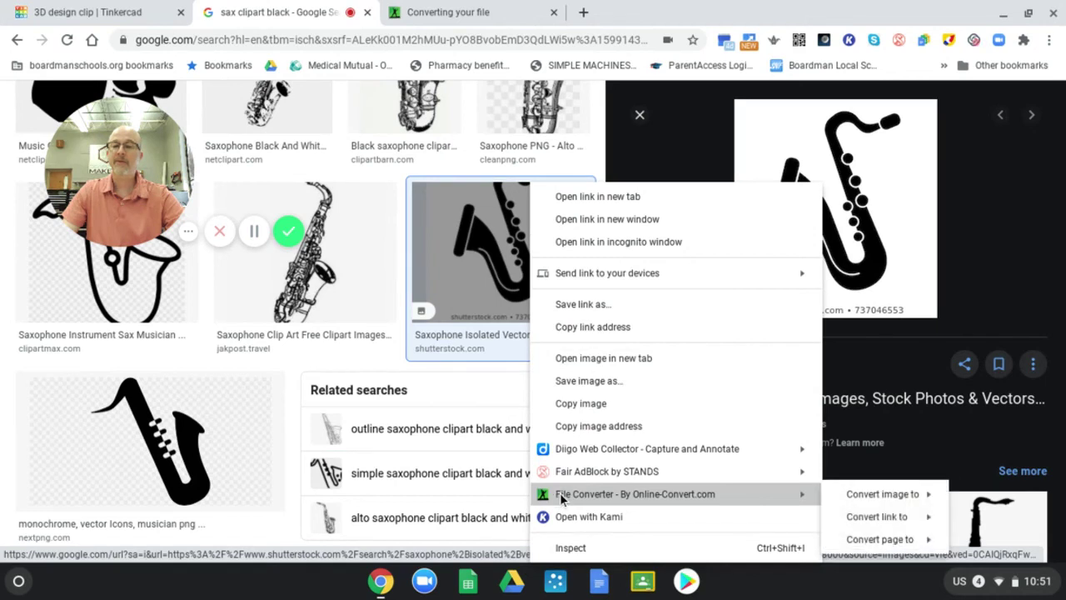
{"action": "mouse_move", "coordinate": [865, 494]}
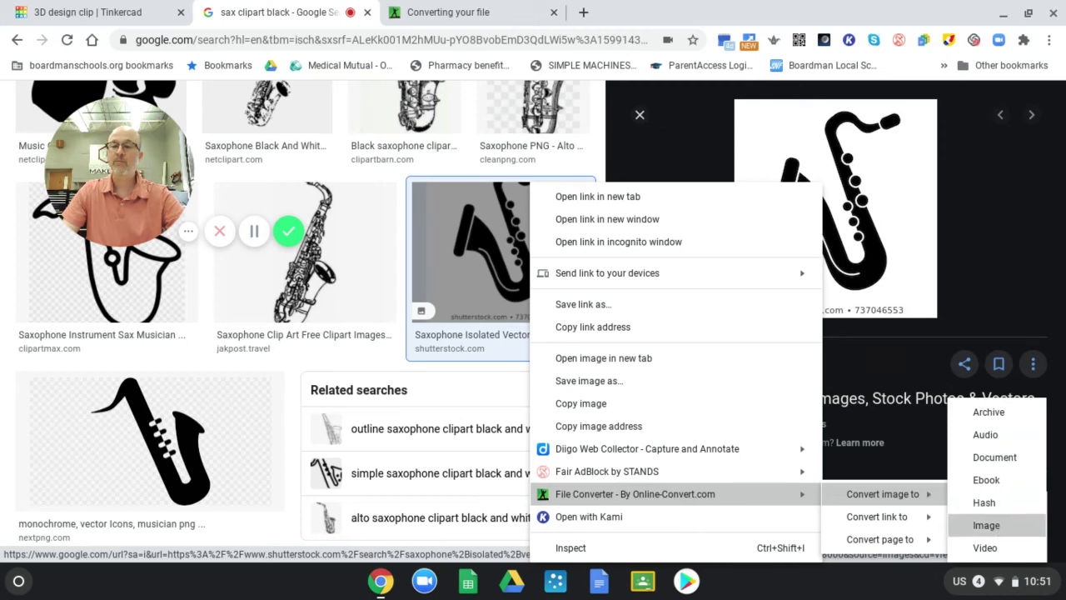
{"action": "left_click", "coordinate": [997, 524]}
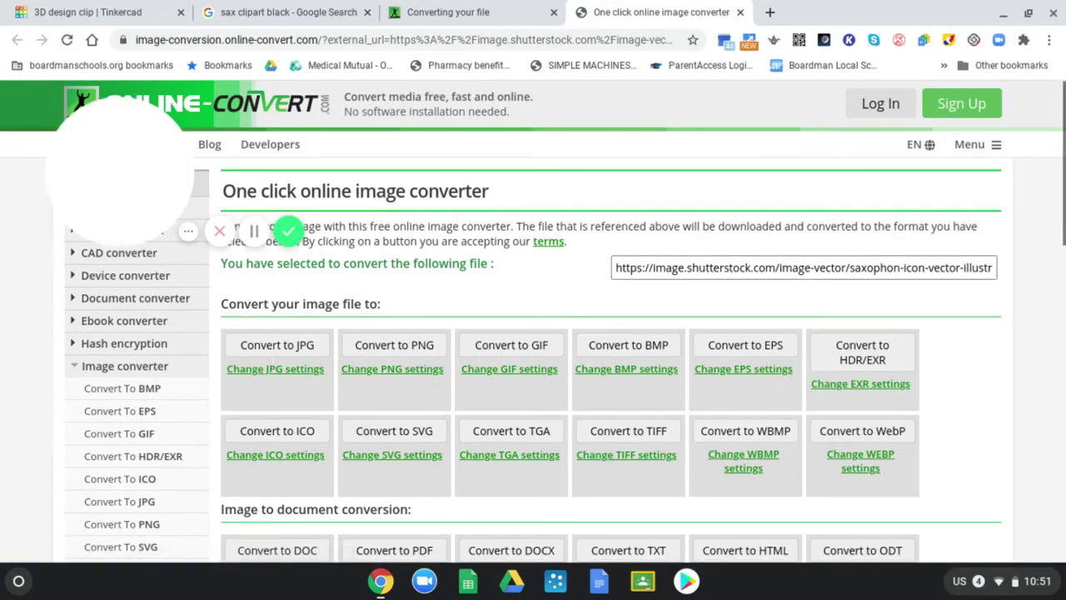
{"action": "left_click", "coordinate": [402, 431]}
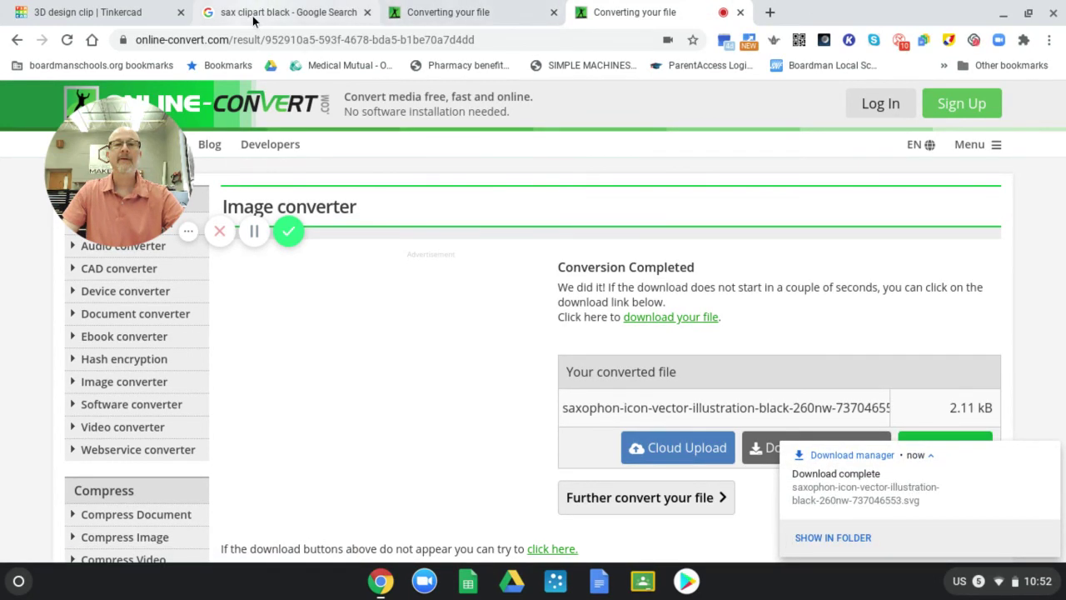
Switch to the Tinkercad clip design and import saxophon-icon-vector-illustration-black-260nw-737046553.svg at scale 10, centered on the artboard.
{"action": "left_click", "coordinate": [136, 18]}
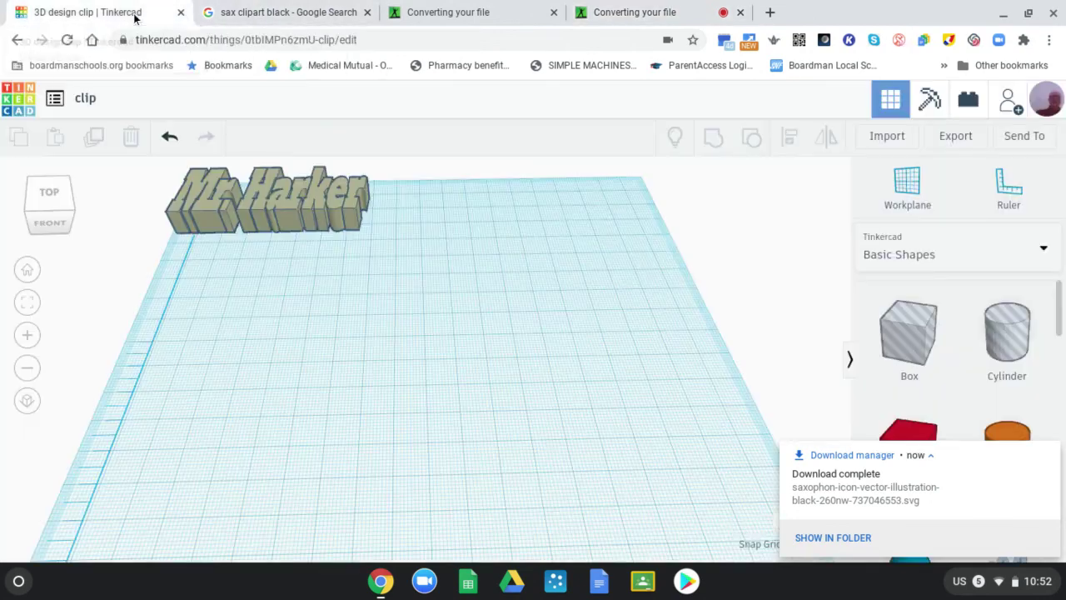
{"action": "left_click", "coordinate": [896, 144]}
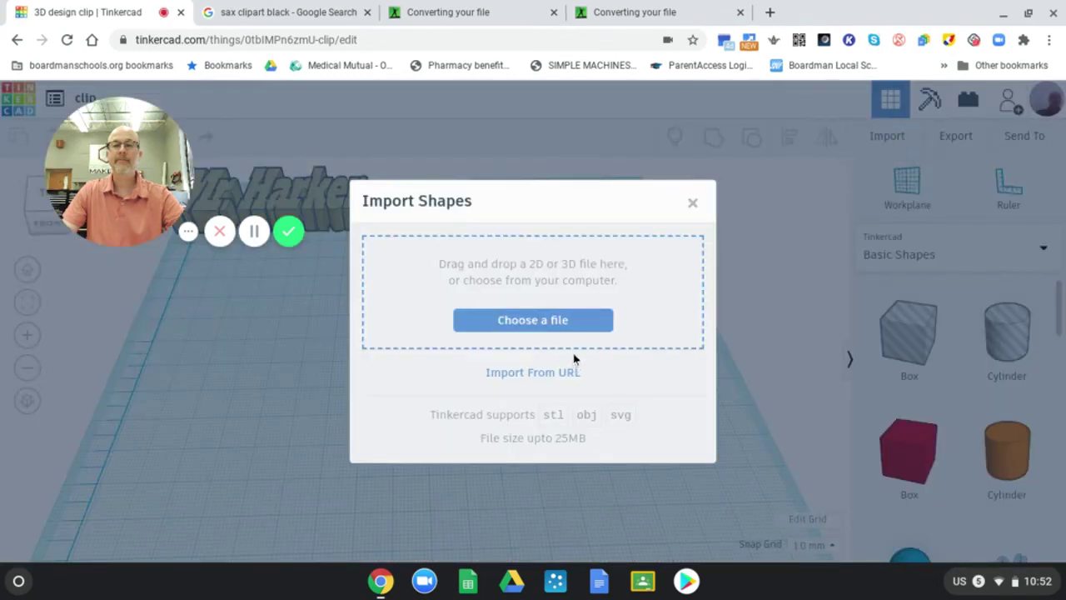
{"action": "left_click", "coordinate": [570, 321]}
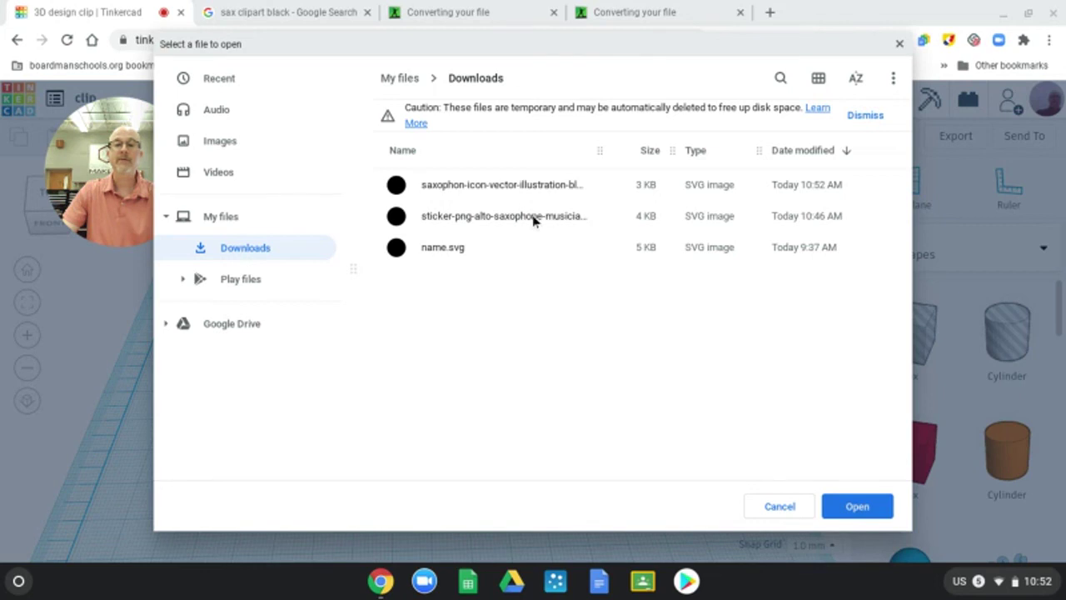
{"action": "left_click", "coordinate": [539, 187]}
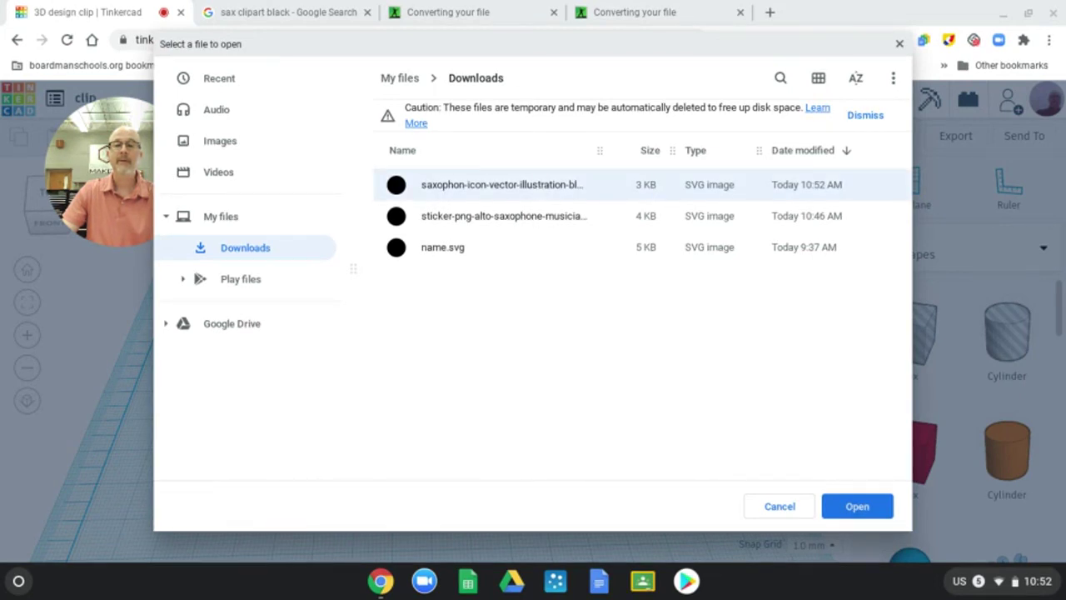
{"action": "left_click", "coordinate": [863, 510]}
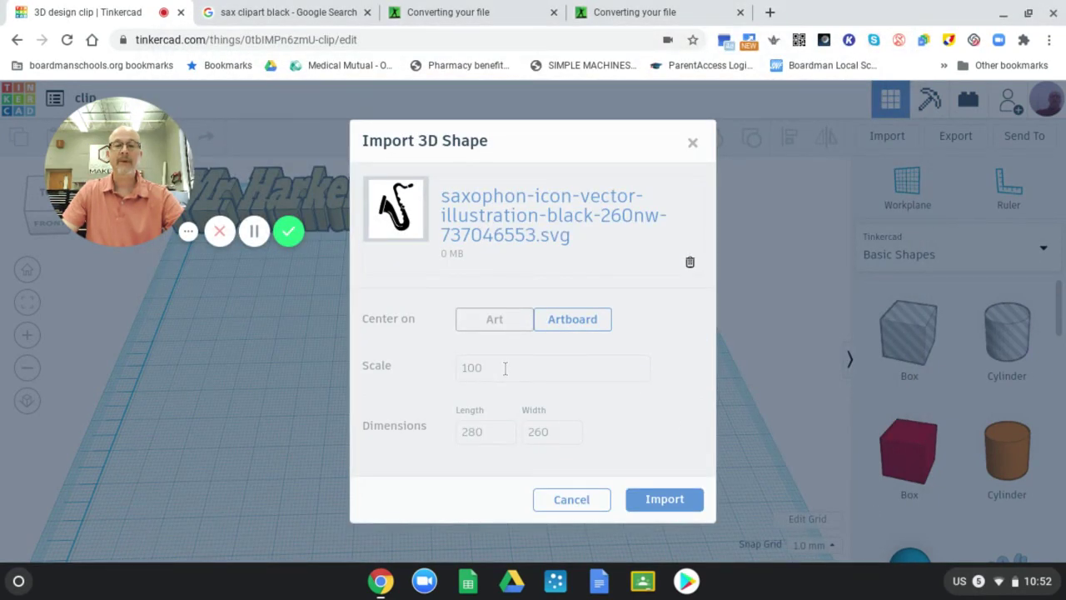
{"action": "left_click", "coordinate": [504, 368]}
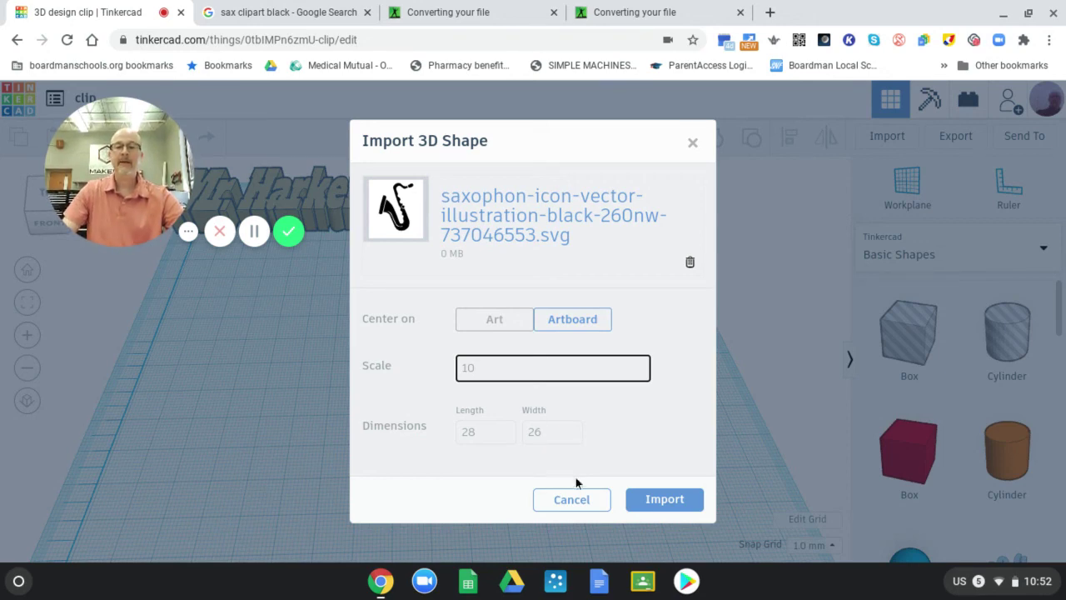
{"action": "left_click", "coordinate": [666, 503]}
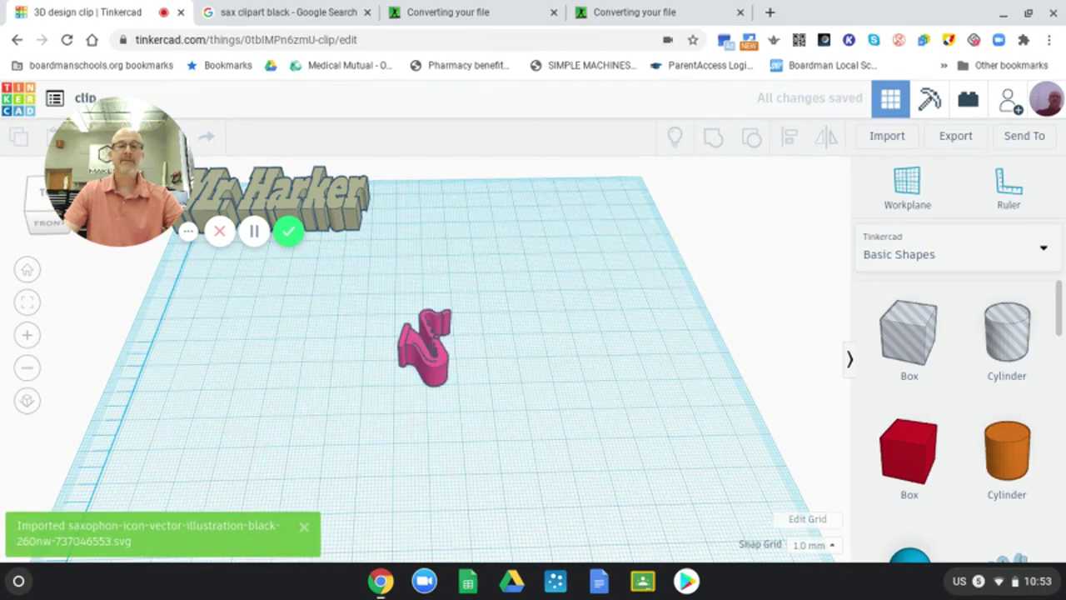
Enlarge the imported saxophone shape to about 68 by 51 mm and move it about 10 mm toward the back of the workplane.
{"action": "left_click", "coordinate": [432, 378]}
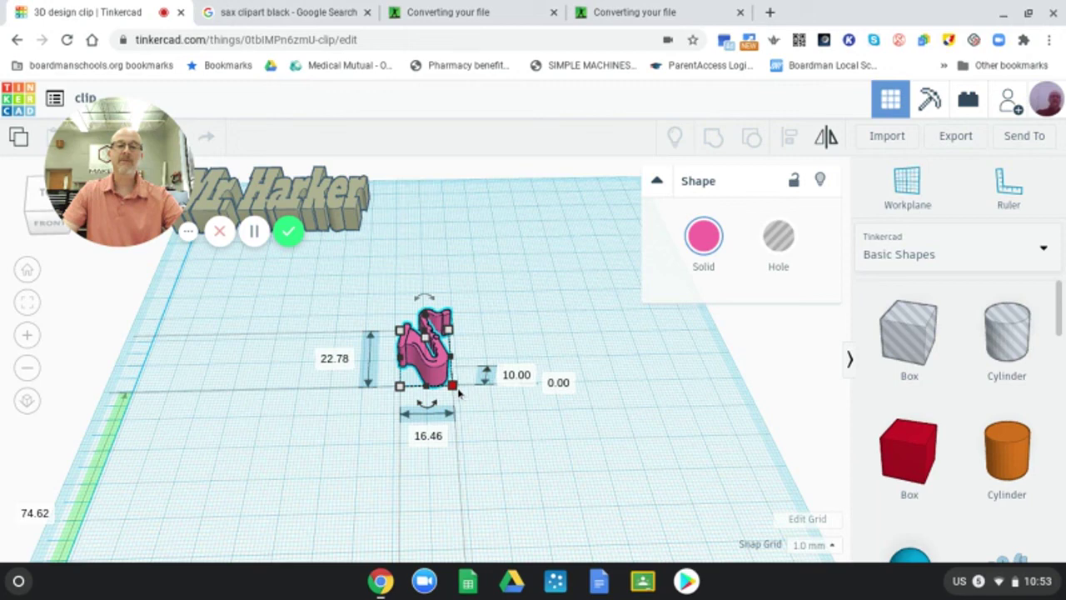
{"action": "left_click_drag", "start_coordinate": [457, 391], "coordinate": [650, 474]}
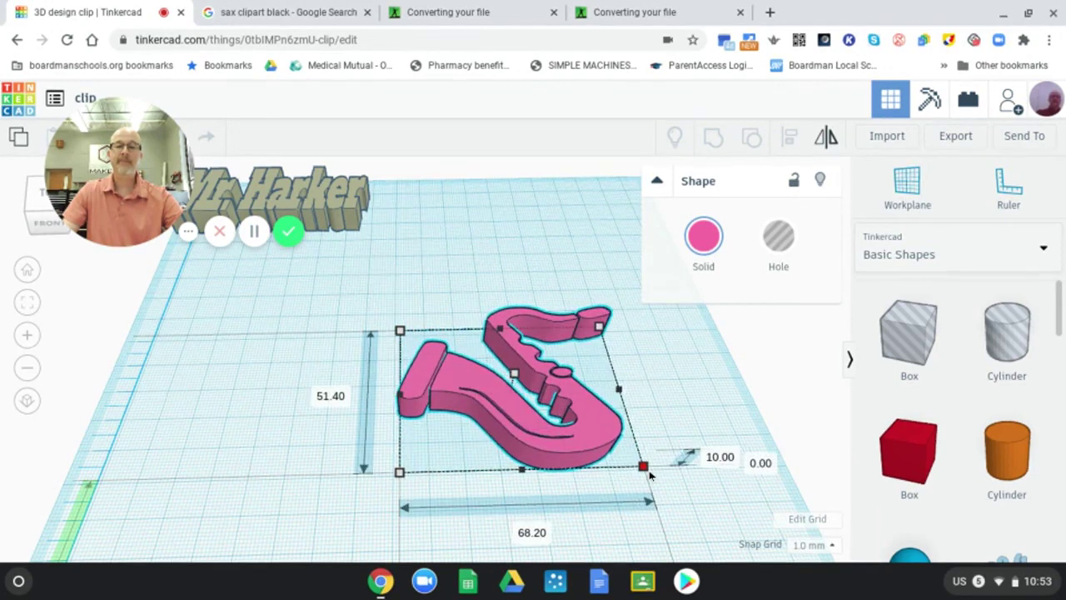
{"action": "right_click_drag", "start_coordinate": [678, 380], "coordinate": [650, 439]}
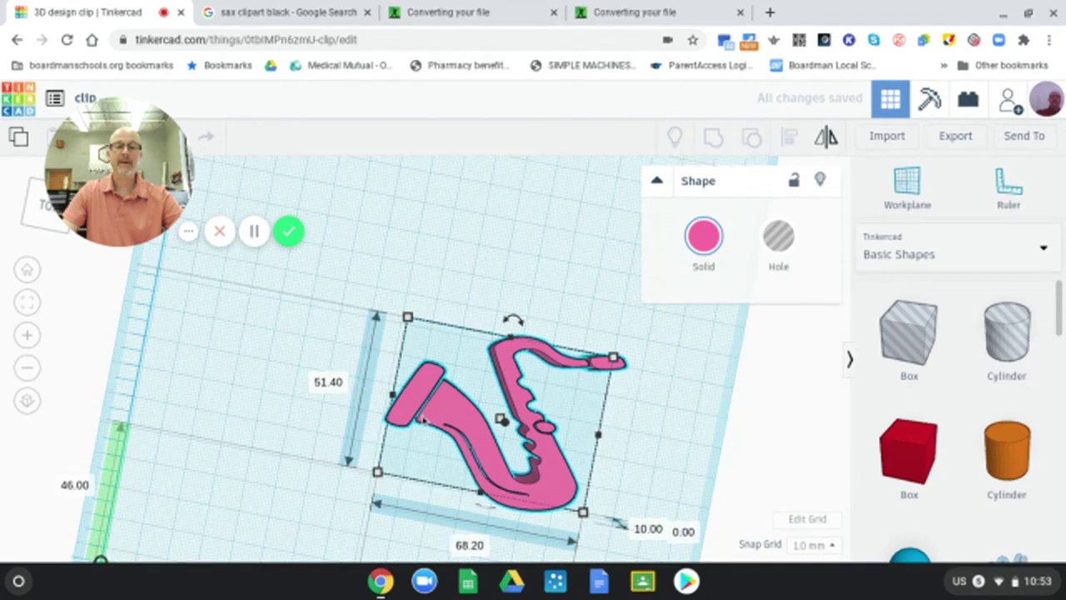
{"action": "left_click_drag", "start_coordinate": [502, 419], "coordinate": [445, 381]}
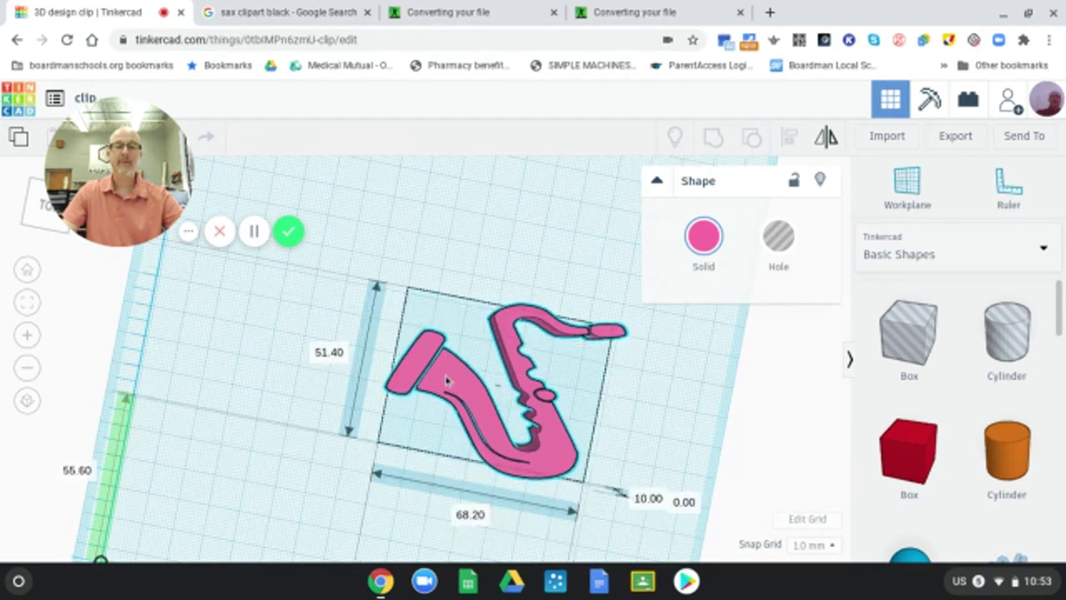
Examine the saxophone shape's bell, keys and neck up close from several angles, and return to the home view.
{"action": "scroll", "coordinate": [444, 373], "scroll_direction": "up", "scroll_amount": 3}
{"action": "scroll", "coordinate": [446, 380], "scroll_direction": "up", "scroll_amount": 2}
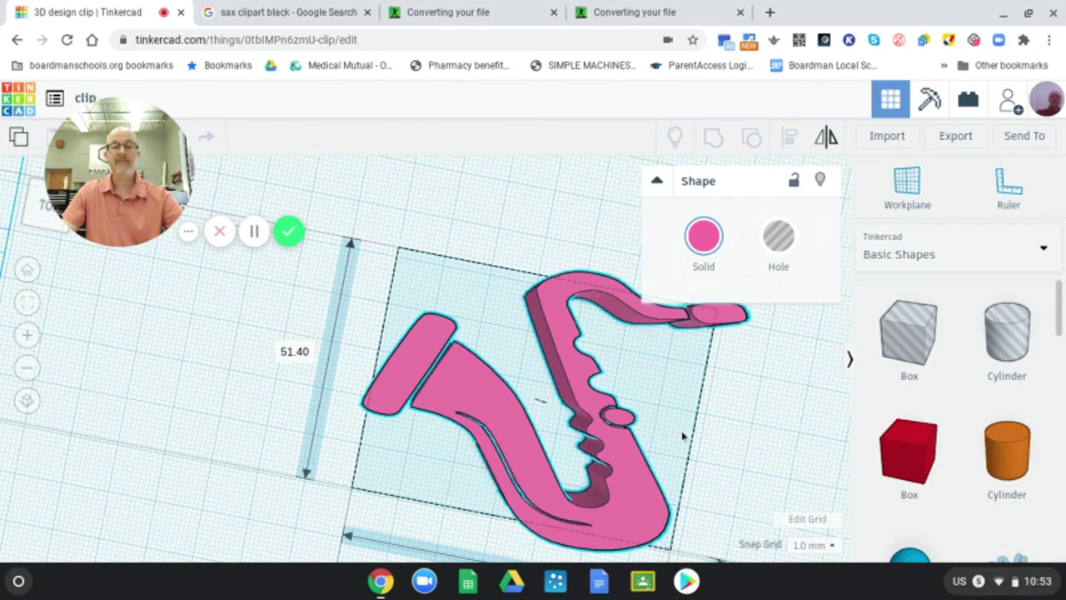
{"action": "right_click_drag", "start_coordinate": [681, 430], "coordinate": [497, 375]}
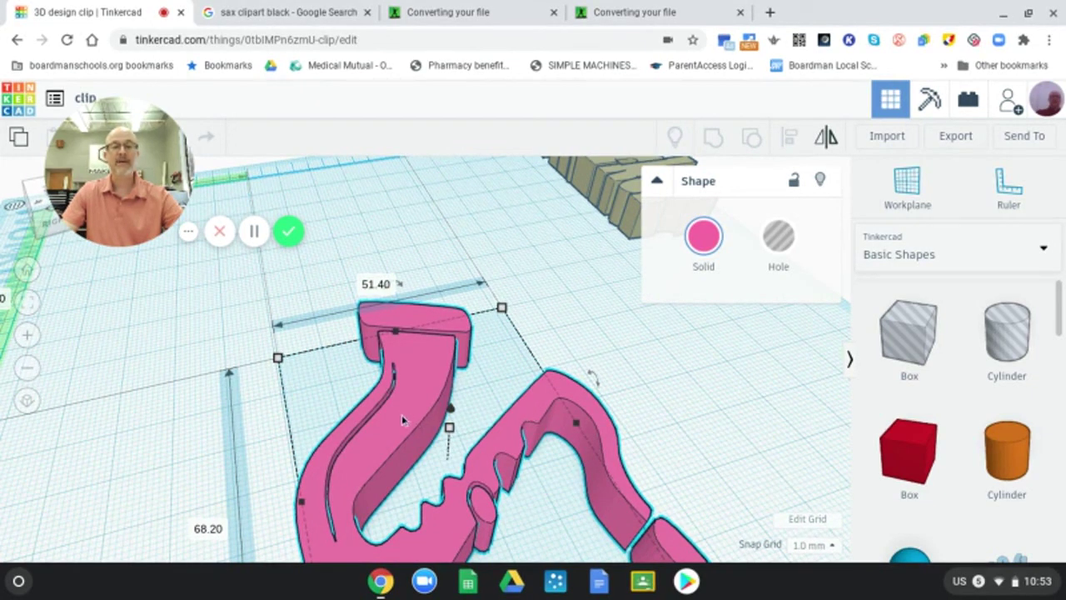
{"action": "right_click_drag", "start_coordinate": [606, 332], "coordinate": [713, 388]}
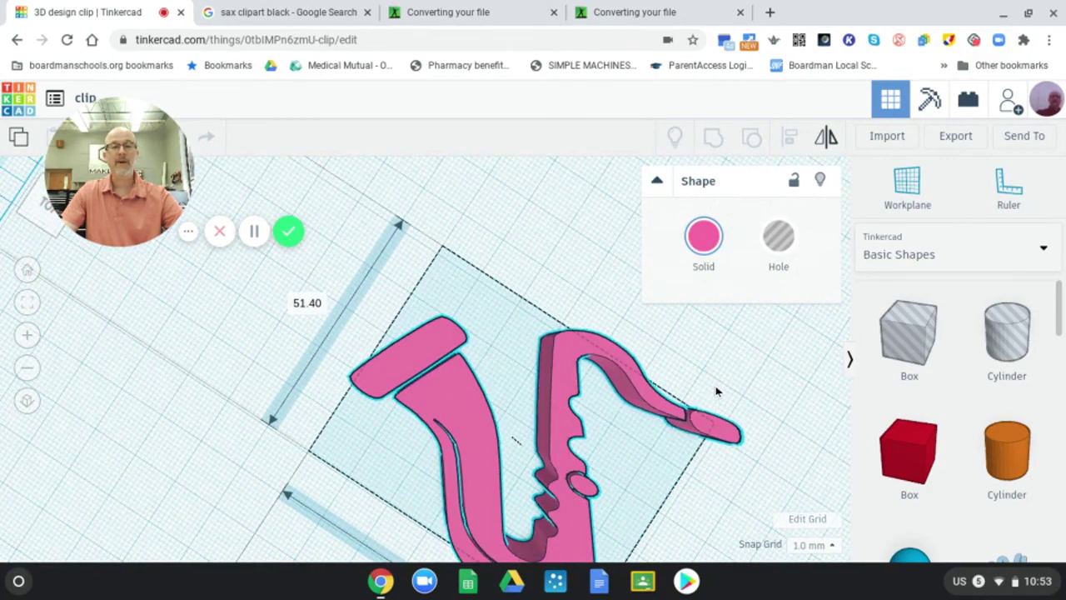
{"action": "left_click", "coordinate": [27, 272]}
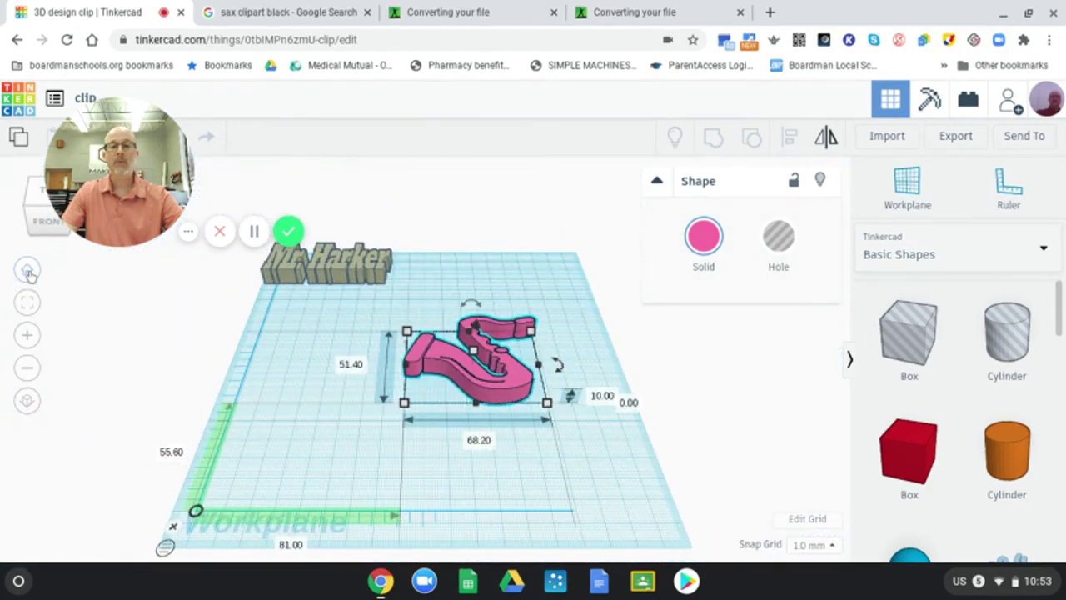